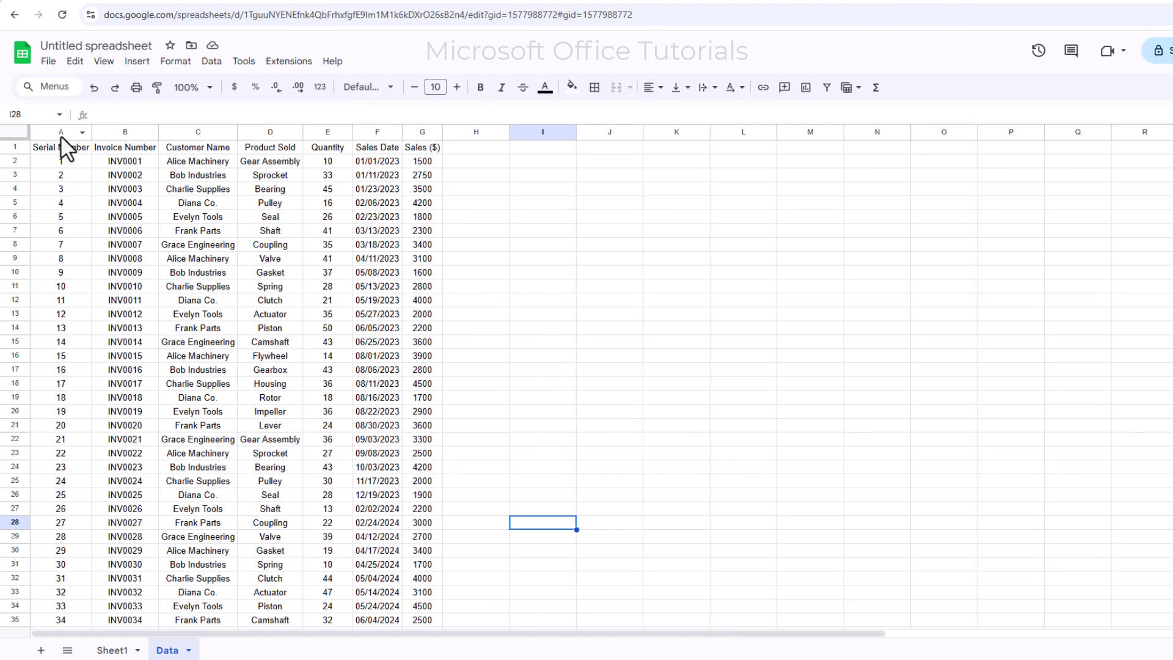
Review the Data sheet's columns, from Serial Number through Sales Date and Sales ($)
{"action": "left_click_drag", "start_coordinate": [59, 149], "coordinate": [419, 540]}
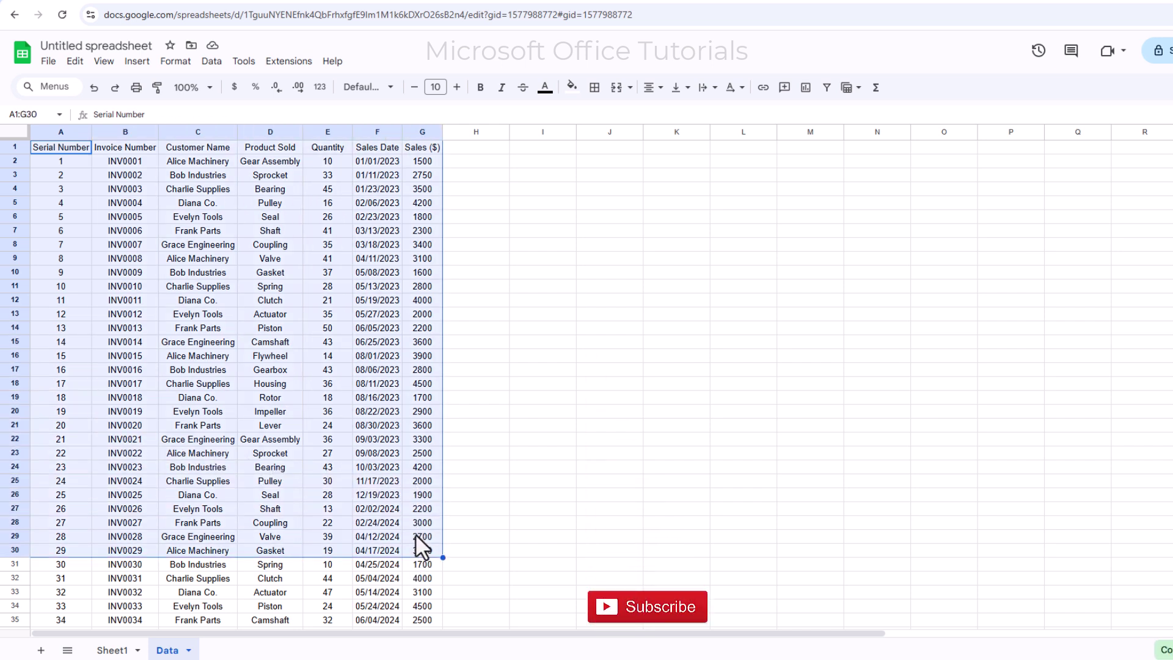
{"action": "left_click", "coordinate": [419, 537]}
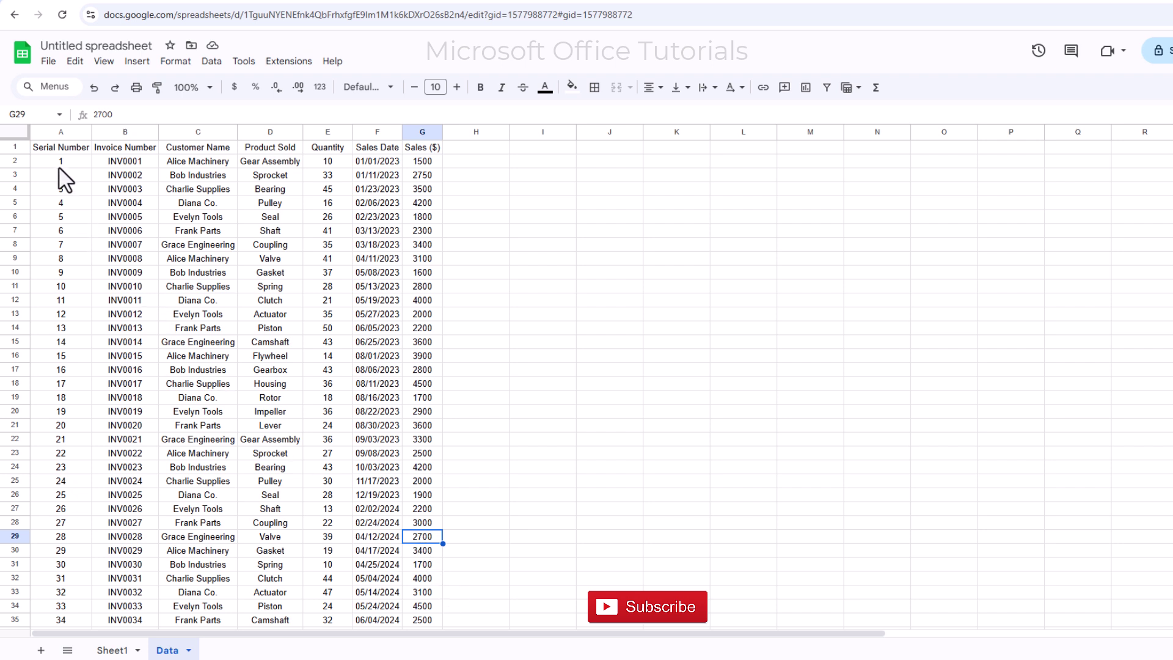
{"action": "left_click", "coordinate": [85, 153]}
{"action": "left_click_drag", "start_coordinate": [85, 160], "coordinate": [78, 250]}
{"action": "left_click_drag", "start_coordinate": [123, 173], "coordinate": [131, 287]}
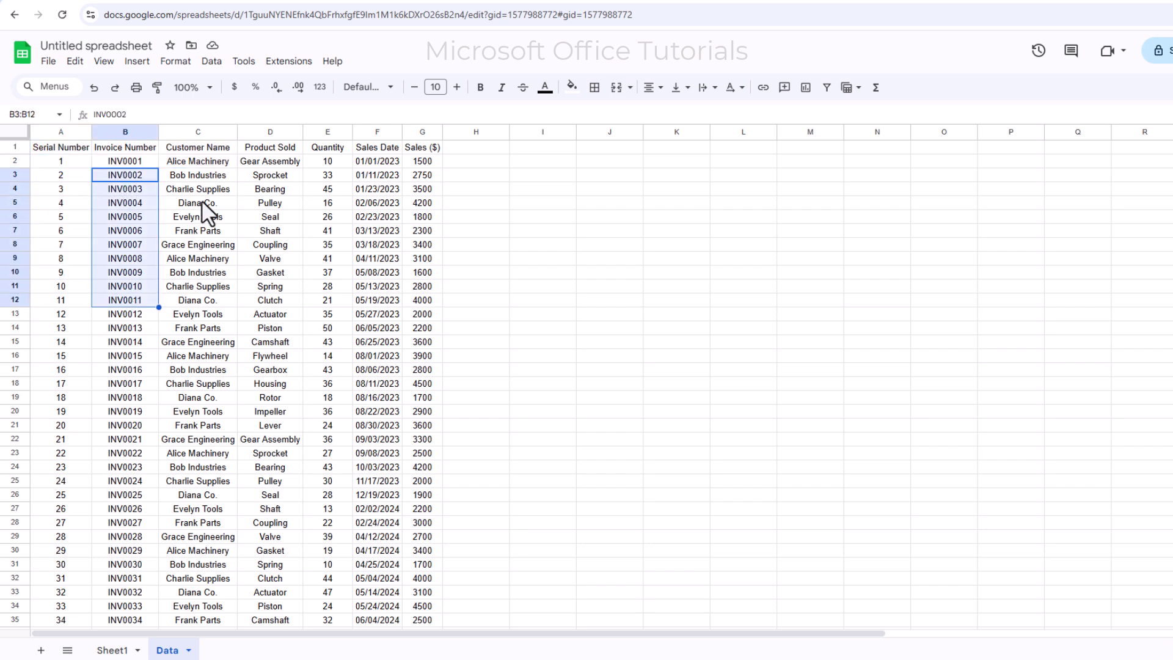
{"action": "left_click_drag", "start_coordinate": [204, 188], "coordinate": [201, 333]}
{"action": "left_click_drag", "start_coordinate": [270, 175], "coordinate": [266, 296]}
{"action": "left_click_drag", "start_coordinate": [204, 203], "coordinate": [201, 348]}
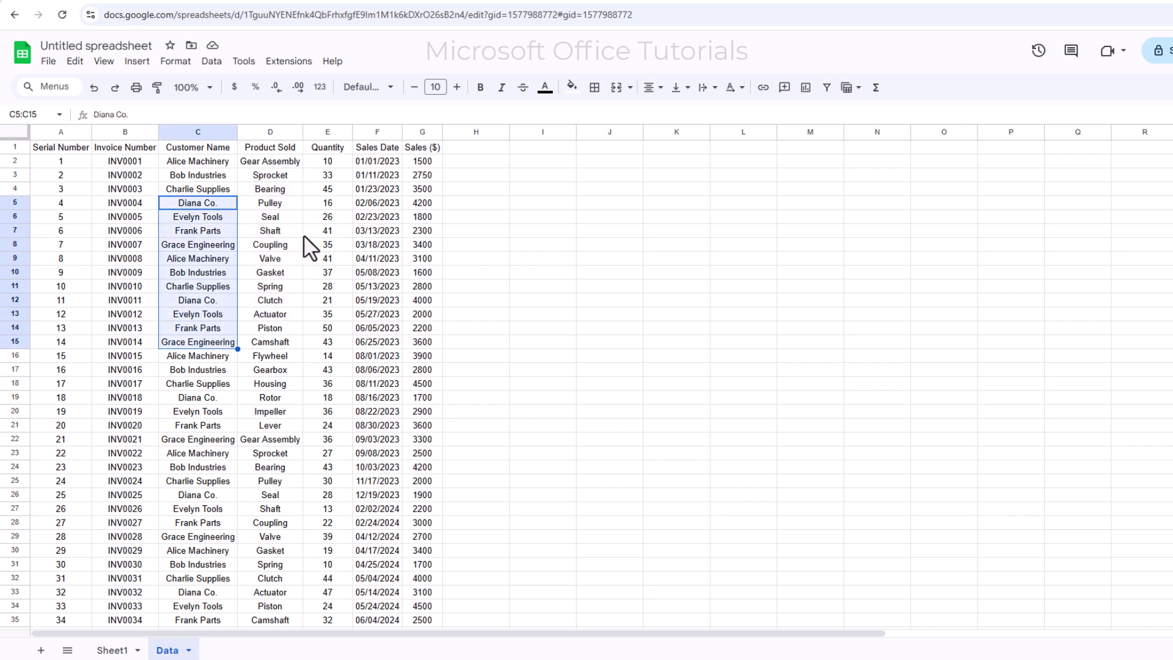
{"action": "left_click_drag", "start_coordinate": [327, 174], "coordinate": [322, 277]}
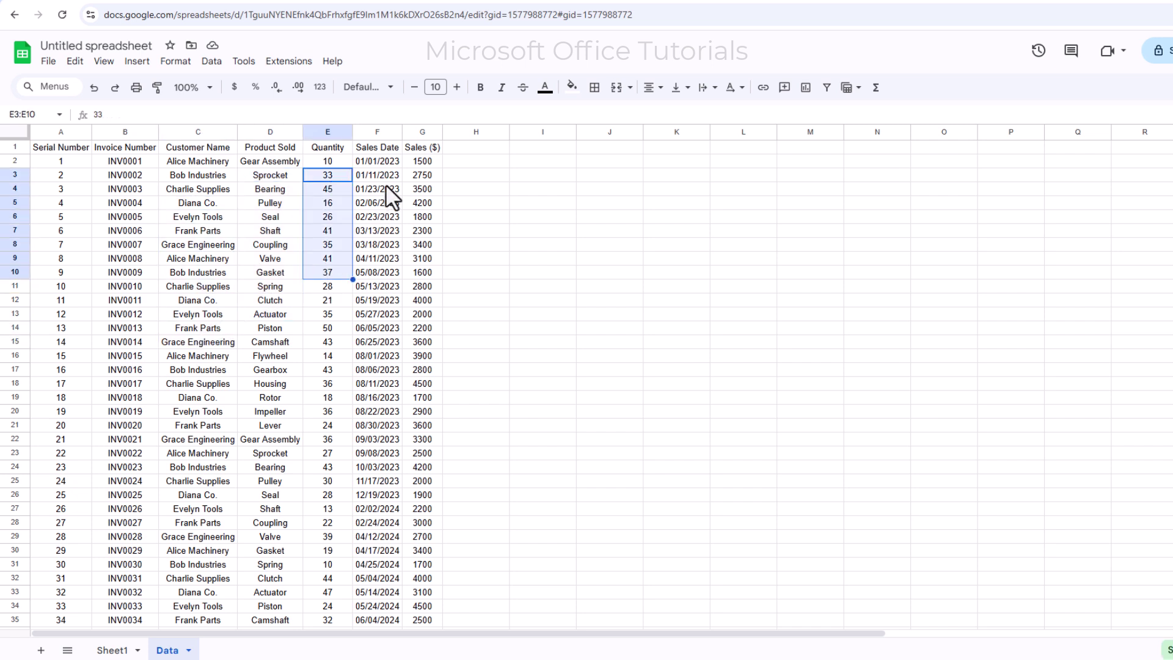
{"action": "left_click_drag", "start_coordinate": [384, 177], "coordinate": [360, 315]}
{"action": "left_click_drag", "start_coordinate": [420, 176], "coordinate": [405, 328]}
{"action": "left_click", "coordinate": [362, 355]}
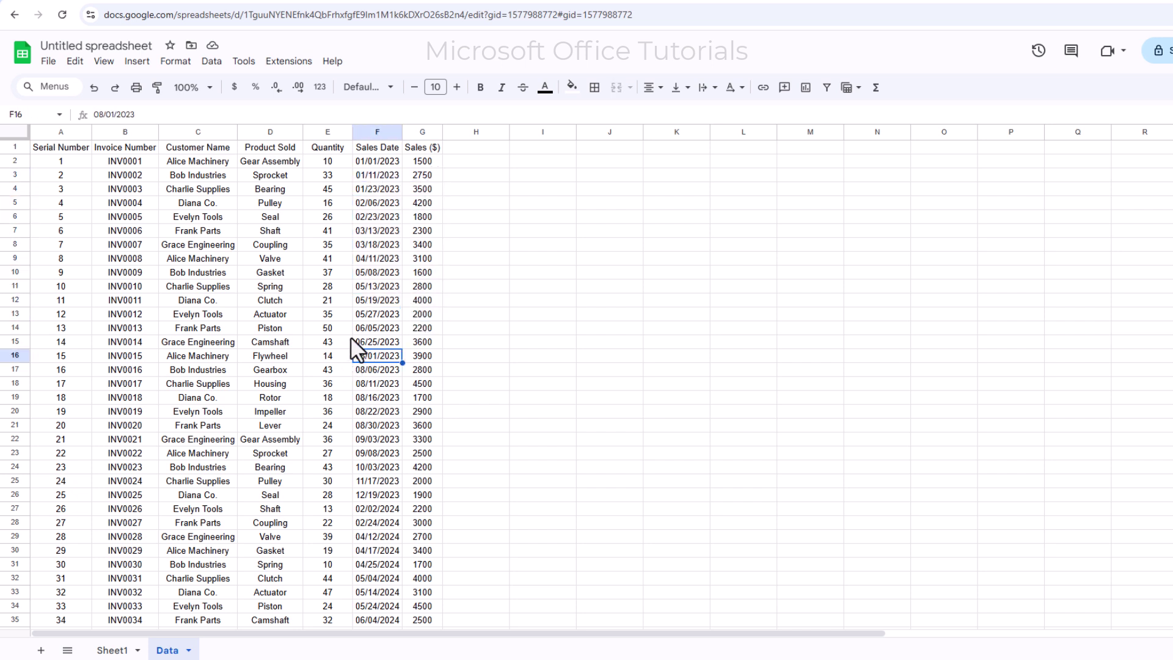
{"action": "left_click", "coordinate": [272, 285]}
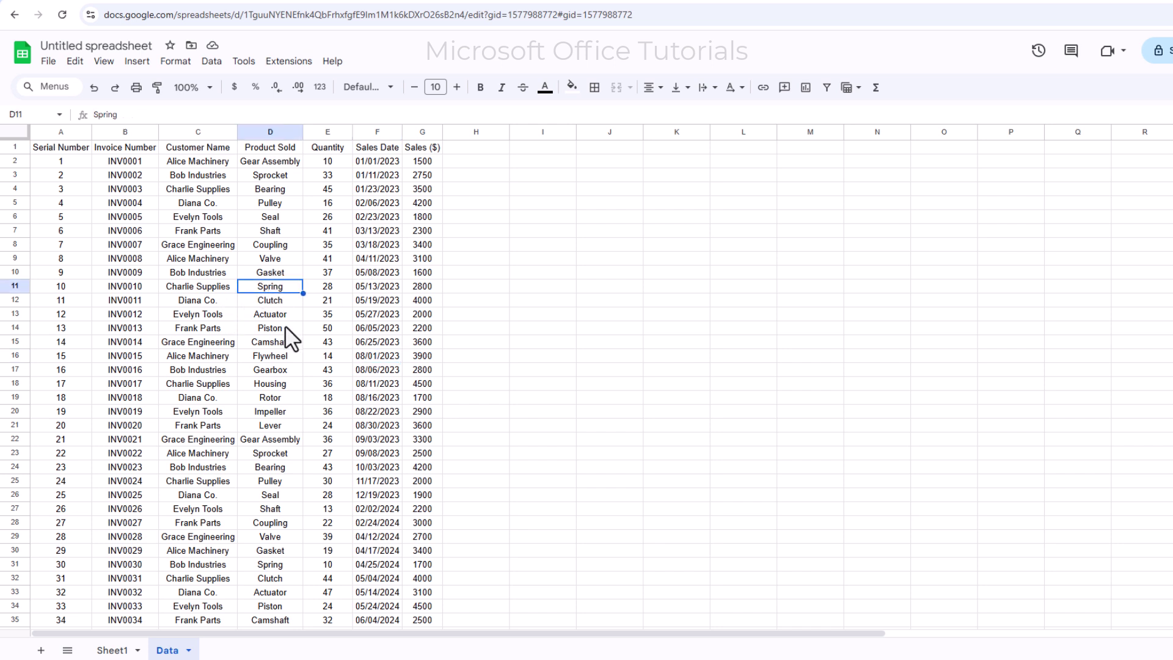
Start a pivot table on a new sheet, confirming Data!A1:G101 spans header A1 to row 101
{"action": "left_click", "coordinate": [133, 63]}
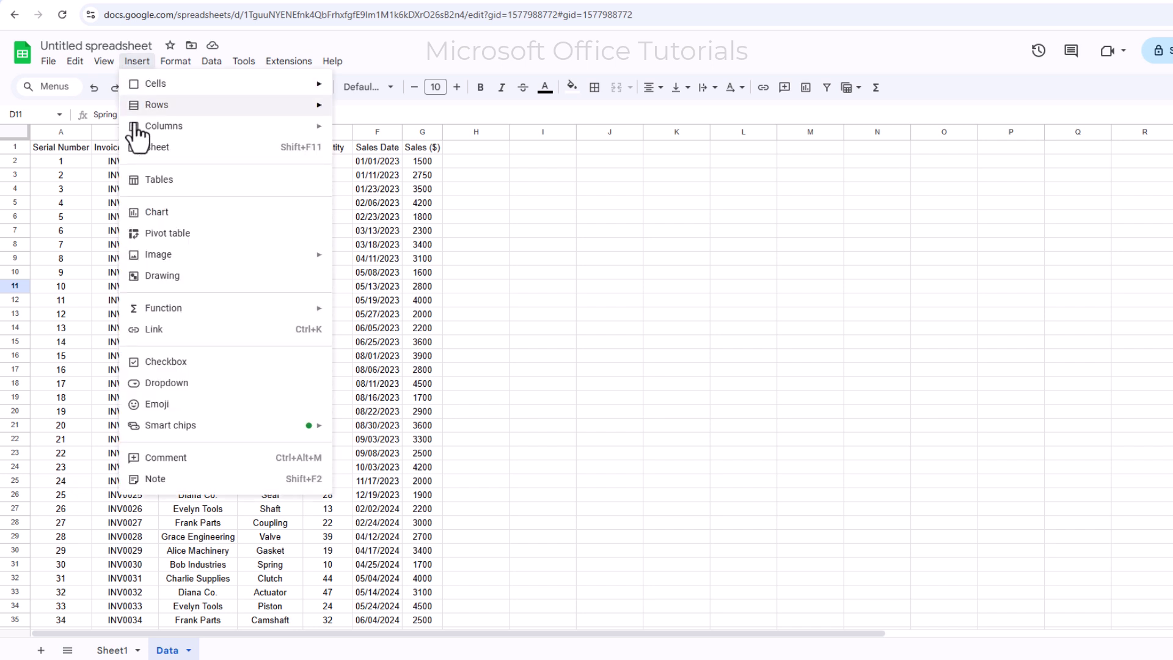
{"action": "left_click", "coordinate": [202, 238]}
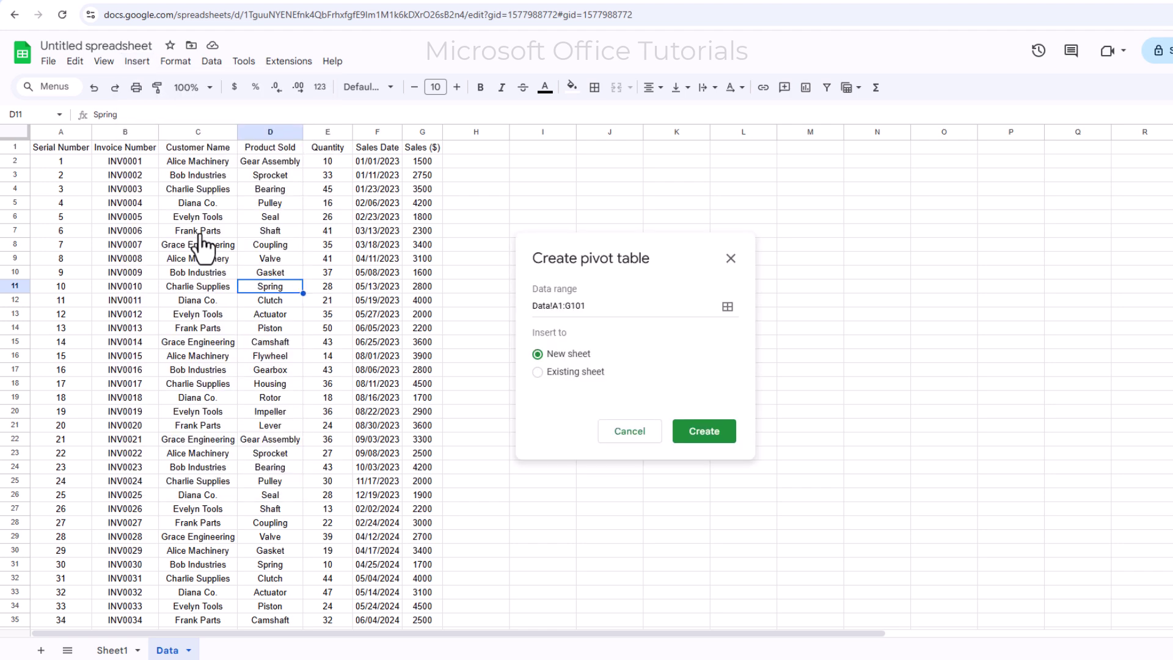
{"action": "left_click_drag", "start_coordinate": [592, 254], "coordinate": [526, 187]}
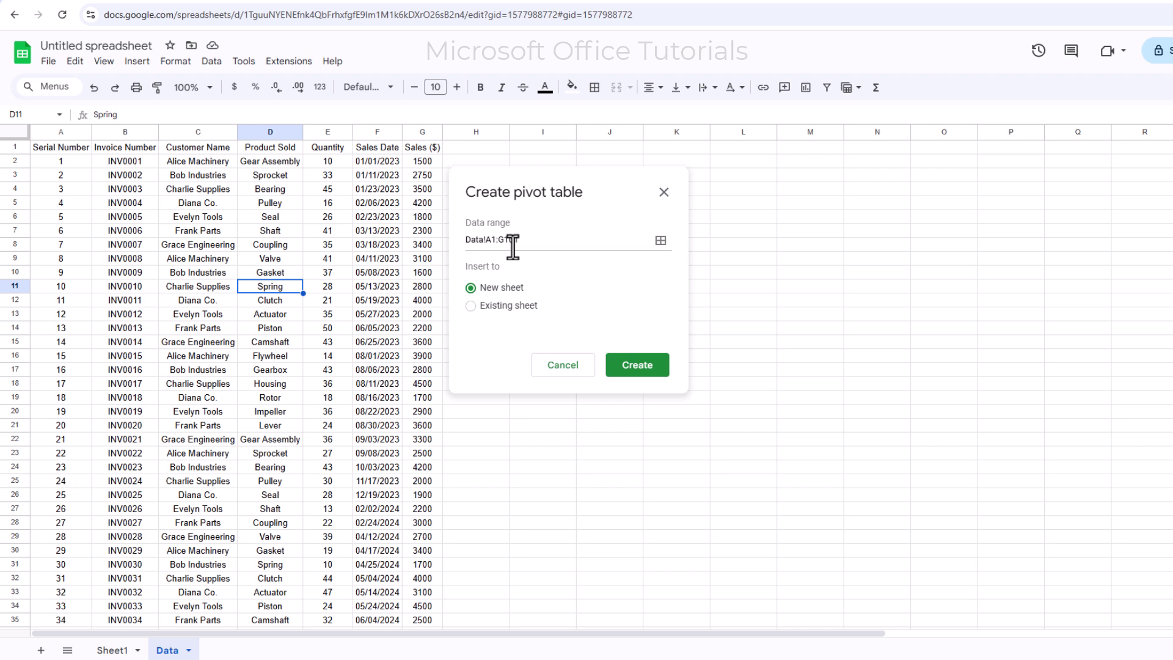
{"action": "left_click", "coordinate": [195, 218]}
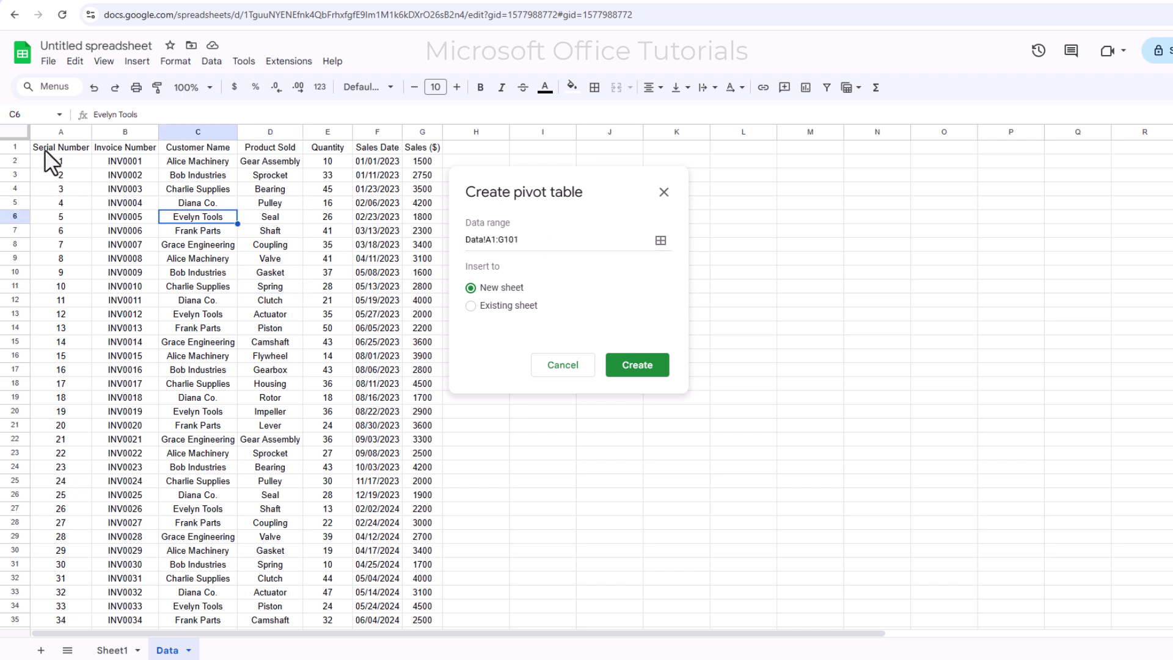
{"action": "left_click", "coordinate": [46, 150]}
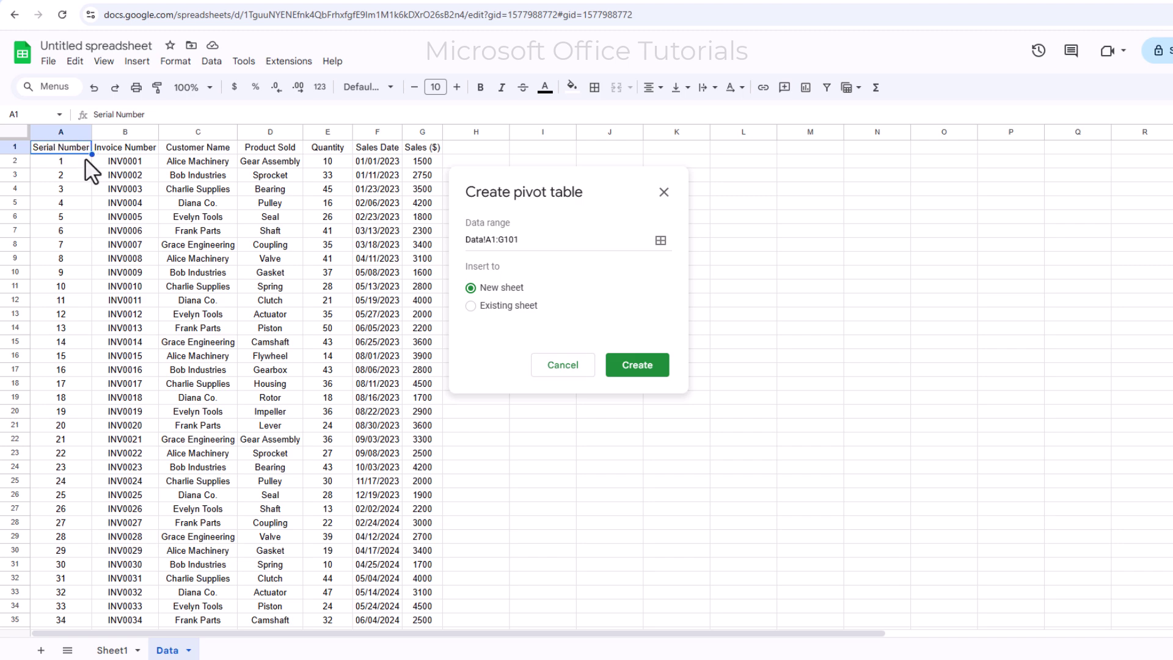
{"action": "scroll", "coordinate": [196, 263], "scroll_direction": "down", "scroll_amount": 20}
{"action": "scroll", "coordinate": [199, 275], "scroll_direction": "down", "scroll_amount": 3}
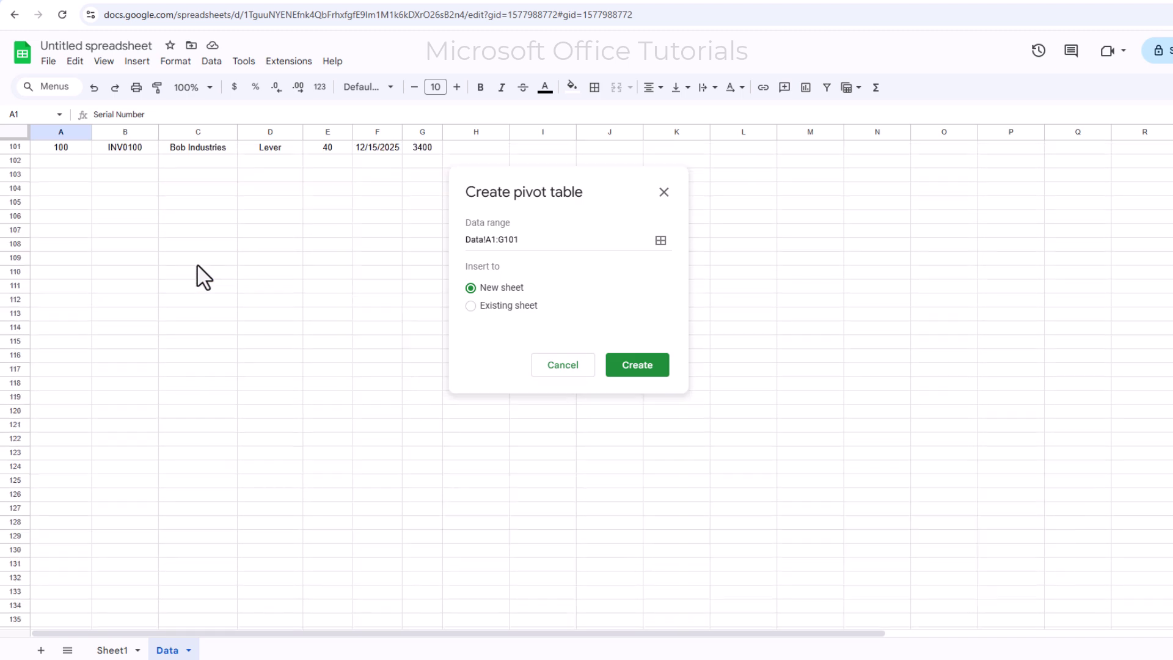
{"action": "scroll", "coordinate": [199, 275], "scroll_direction": "up", "scroll_amount": 3}
{"action": "left_click", "coordinate": [431, 280]}
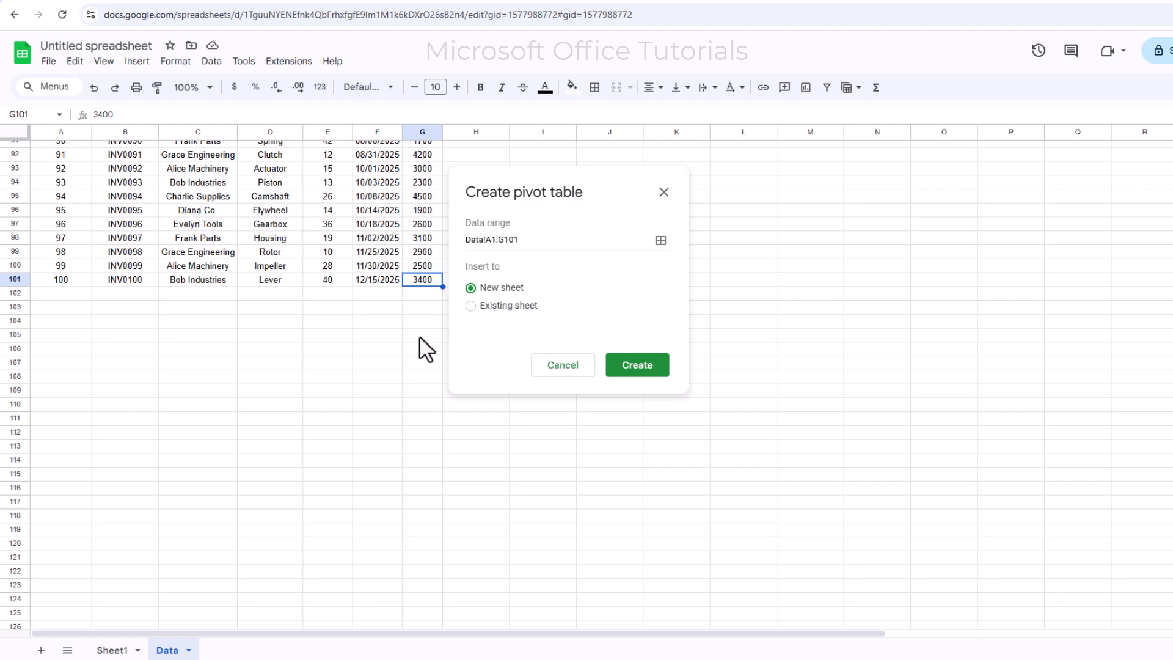
{"action": "scroll", "coordinate": [433, 342], "scroll_direction": "up", "scroll_amount": 15}
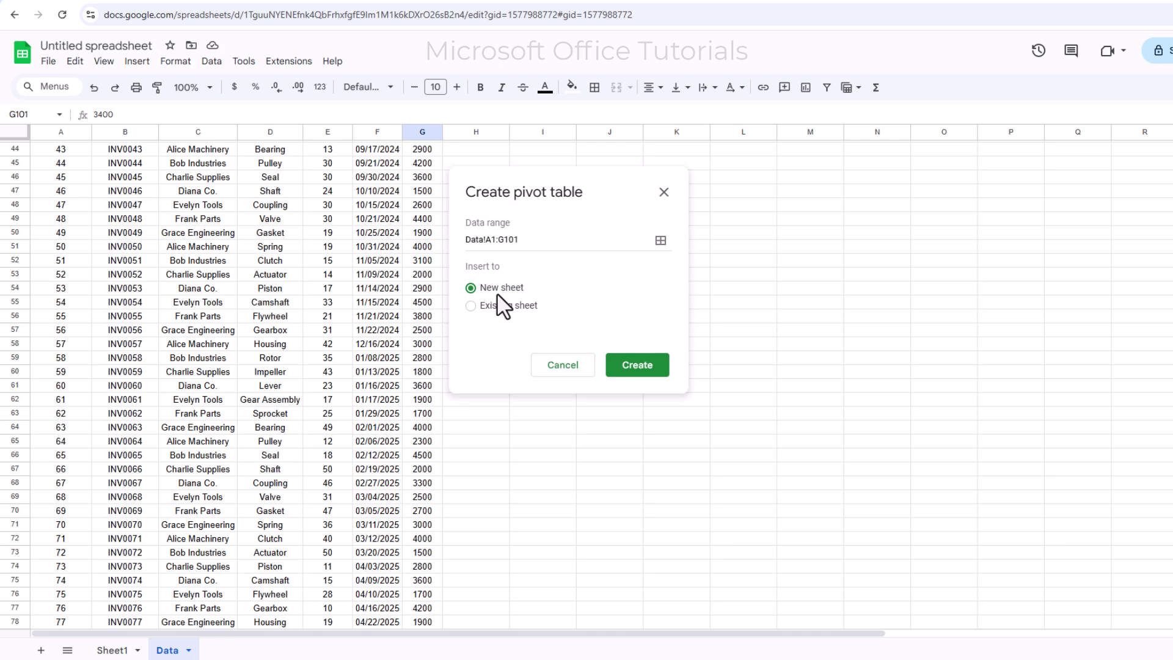
Create the pivot, try the Sum of Quantity per Customer Name suggestion, then undo it
{"action": "left_click", "coordinate": [650, 369]}
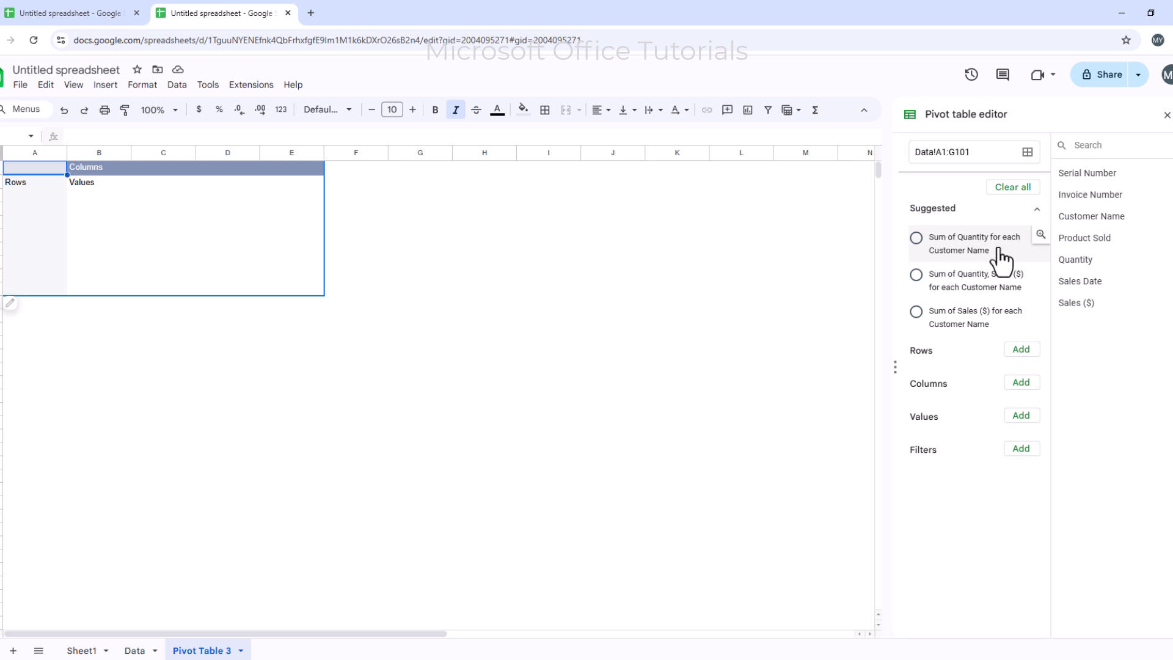
{"action": "left_click", "coordinate": [971, 259]}
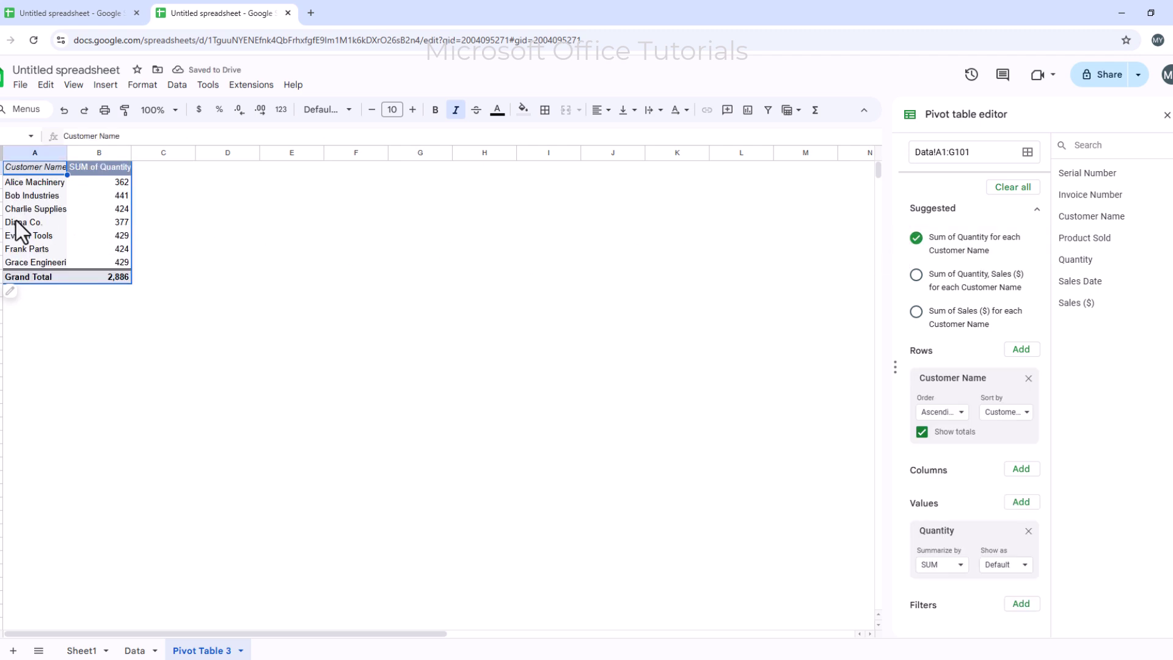
{"action": "left_click_drag", "start_coordinate": [43, 182], "coordinate": [28, 262]}
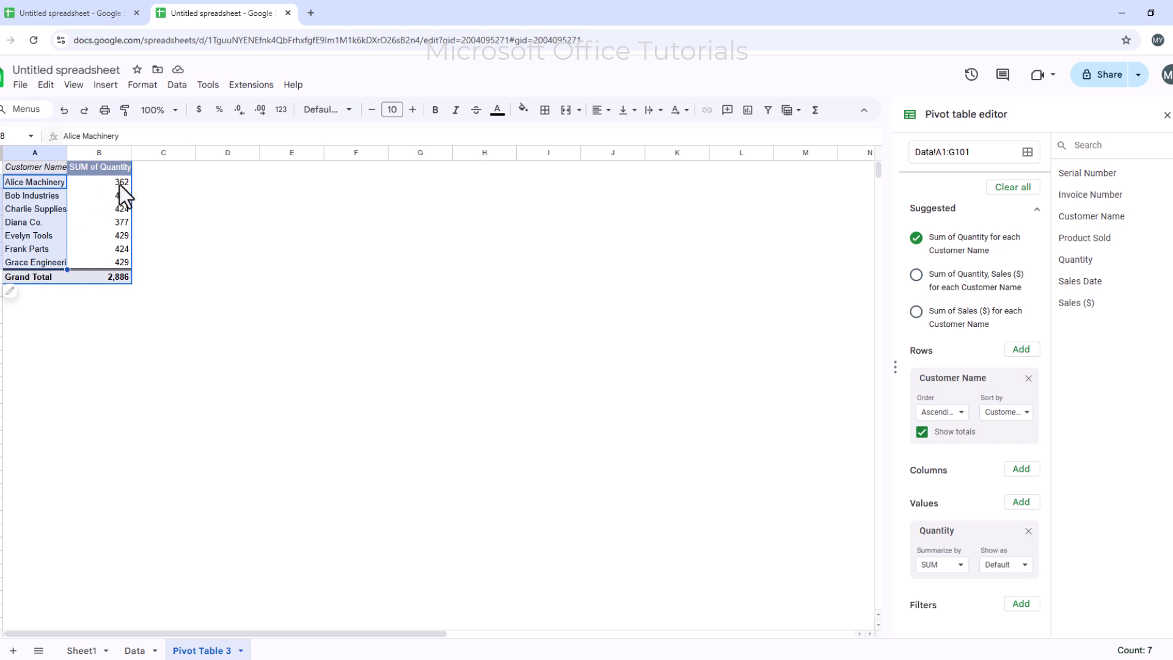
{"action": "left_click_drag", "start_coordinate": [120, 184], "coordinate": [116, 265]}
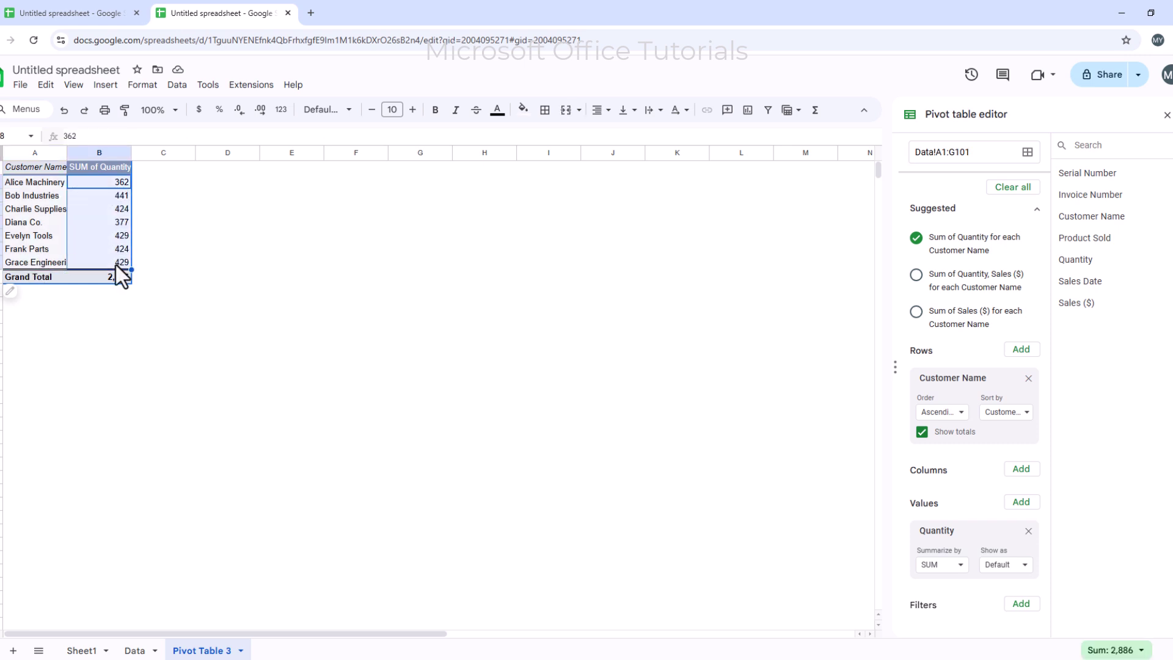
{"action": "left_click", "coordinate": [37, 184]}
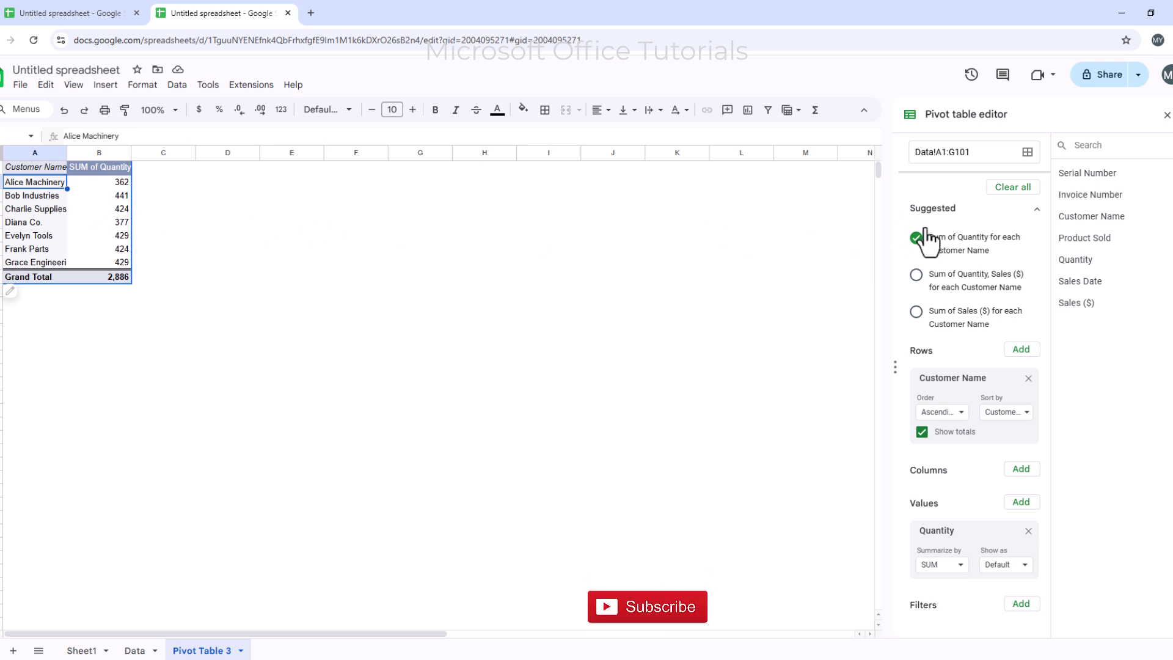
{"action": "key", "text": "ctrl+z"}
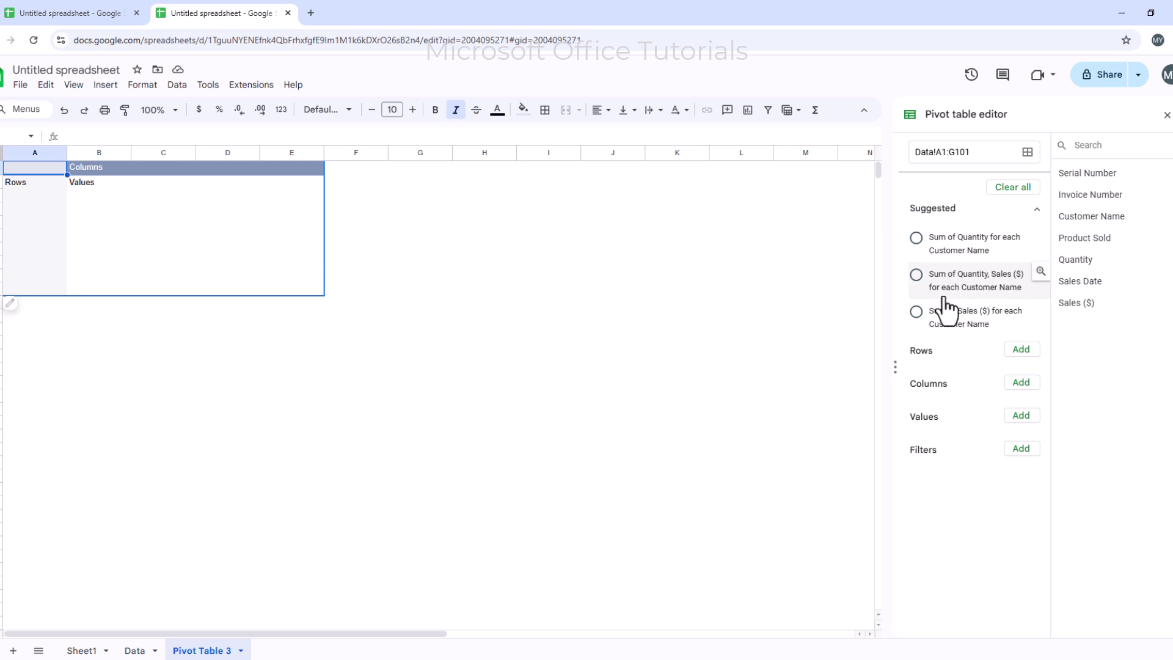
Apply the 'Sum of Quantity, Sales ($)' per customer suggestion and check both totals
{"action": "left_click", "coordinate": [991, 285]}
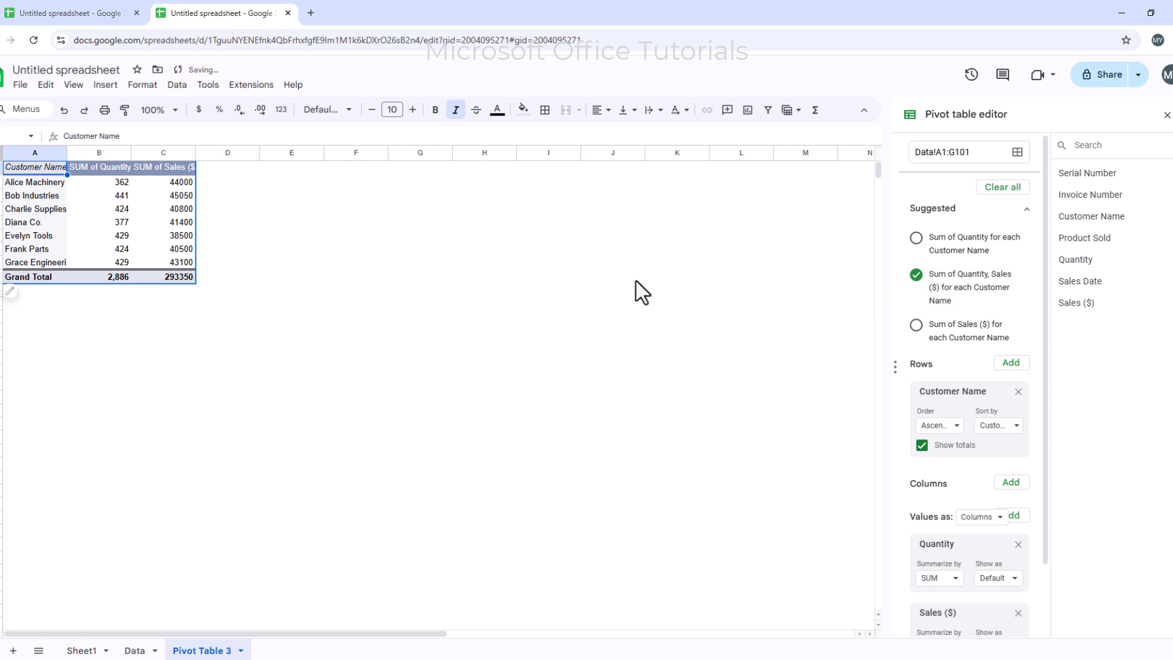
{"action": "left_click_drag", "start_coordinate": [24, 183], "coordinate": [27, 261]}
{"action": "left_click_drag", "start_coordinate": [119, 186], "coordinate": [123, 249]}
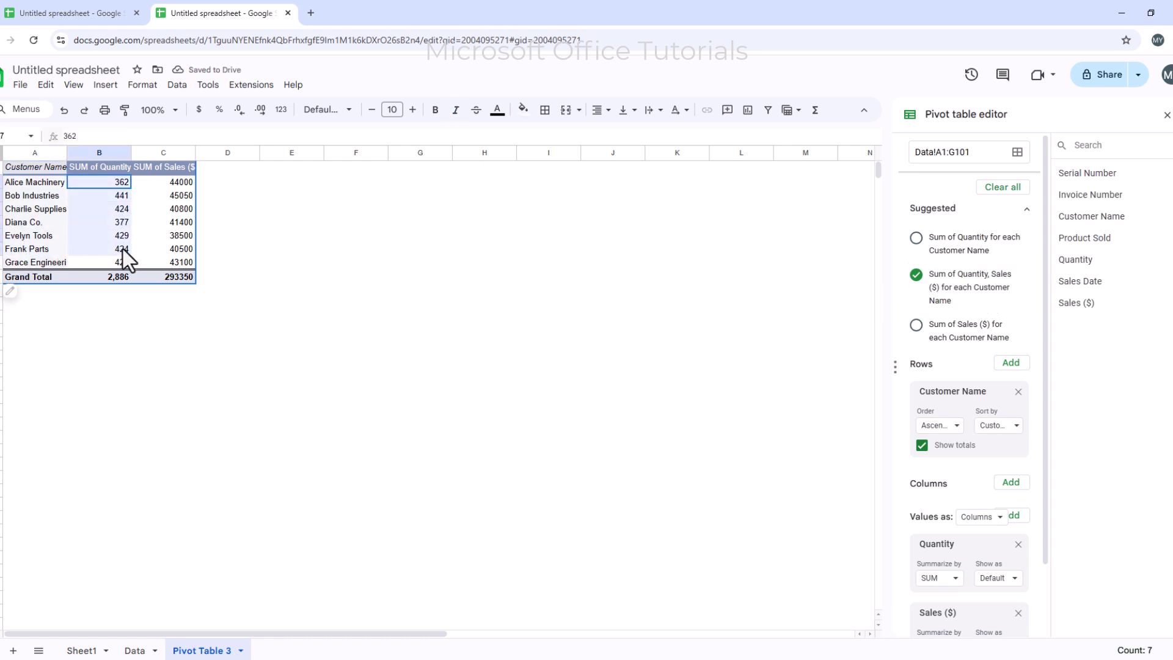
{"action": "left_click", "coordinate": [24, 195]}
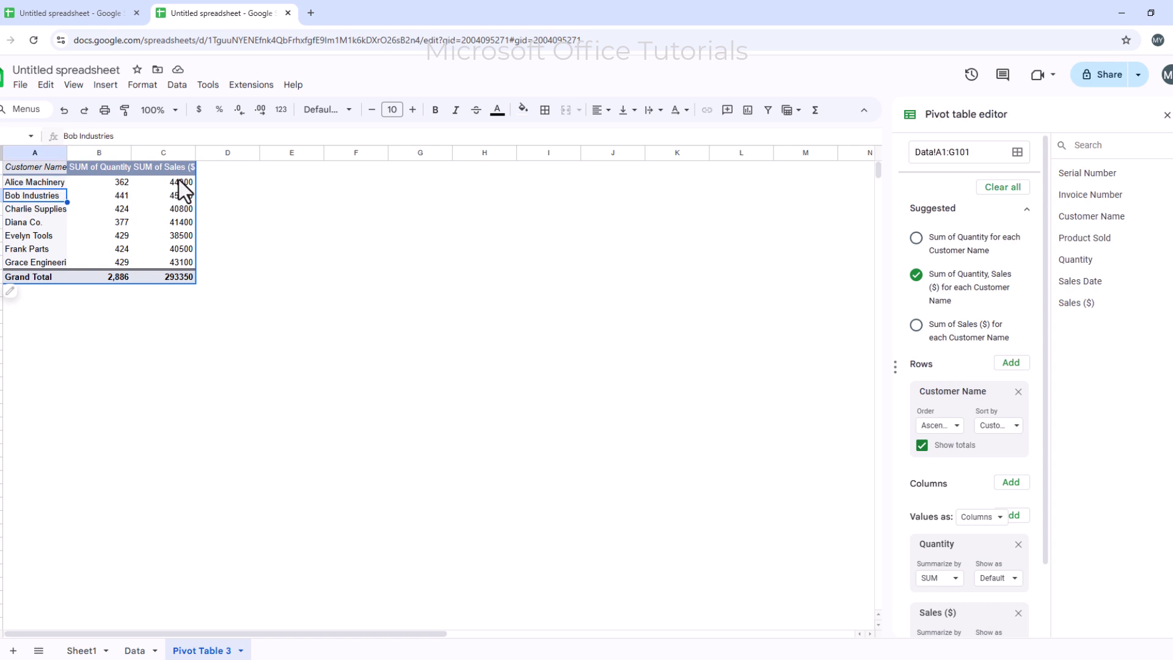
{"action": "left_click_drag", "start_coordinate": [182, 183], "coordinate": [181, 253]}
{"action": "left_click", "coordinate": [49, 194]}
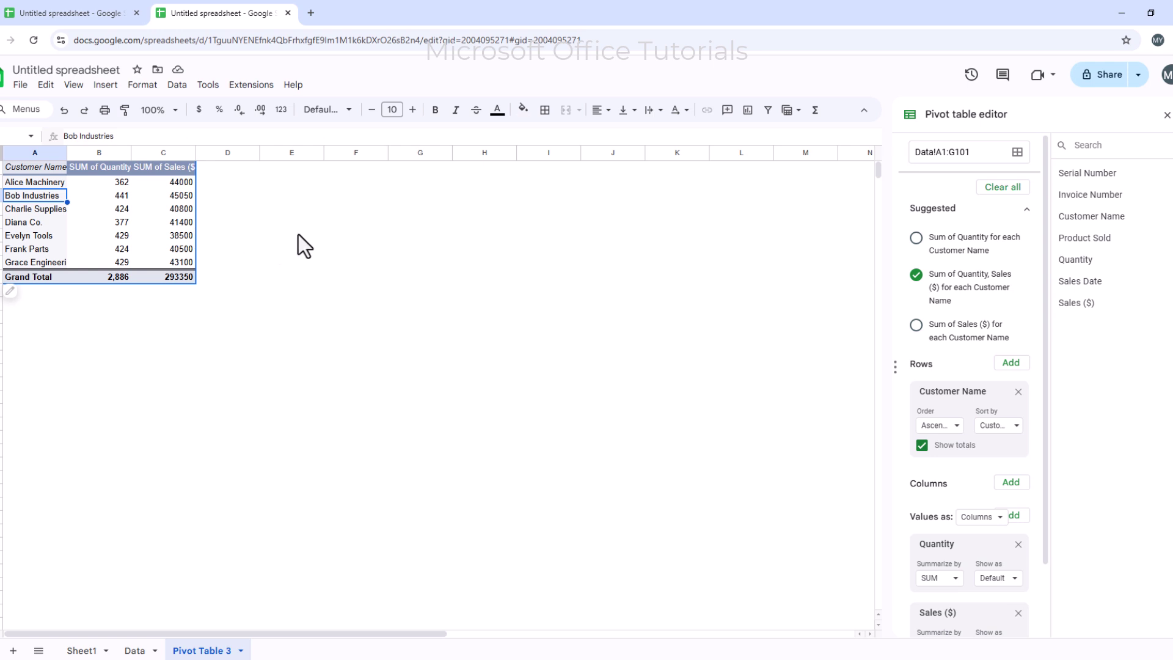
Switch to the 'Sum of Sales ($) for each Customer Name' suggestion
{"action": "left_click", "coordinate": [971, 338]}
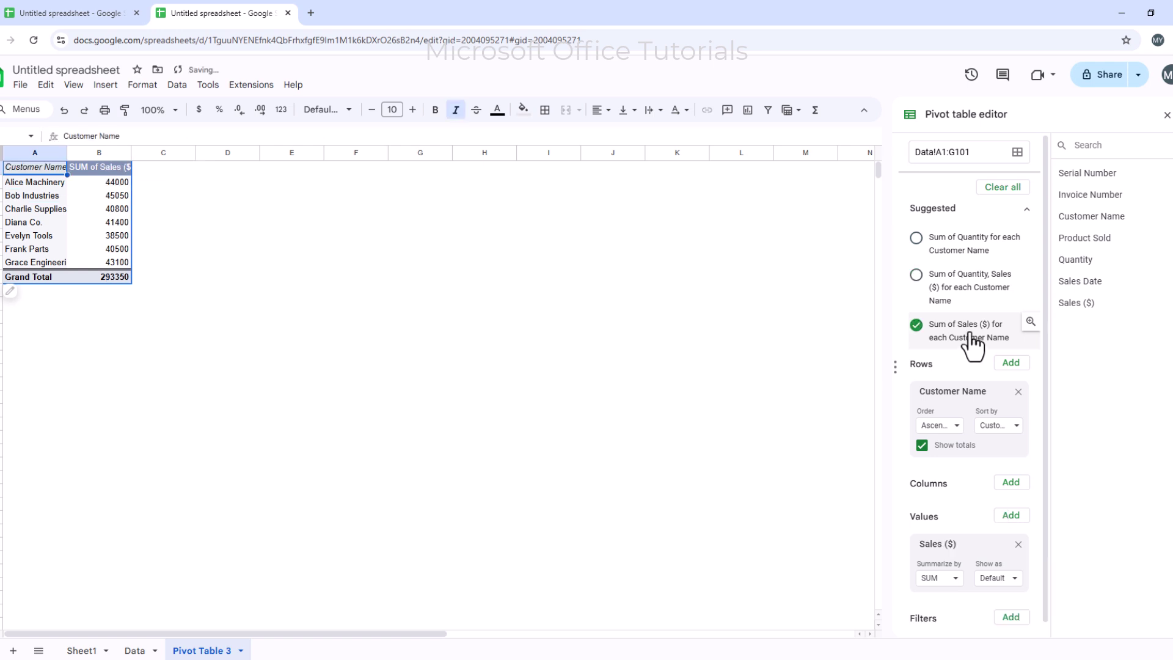
{"action": "left_click_drag", "start_coordinate": [27, 183], "coordinate": [29, 251]}
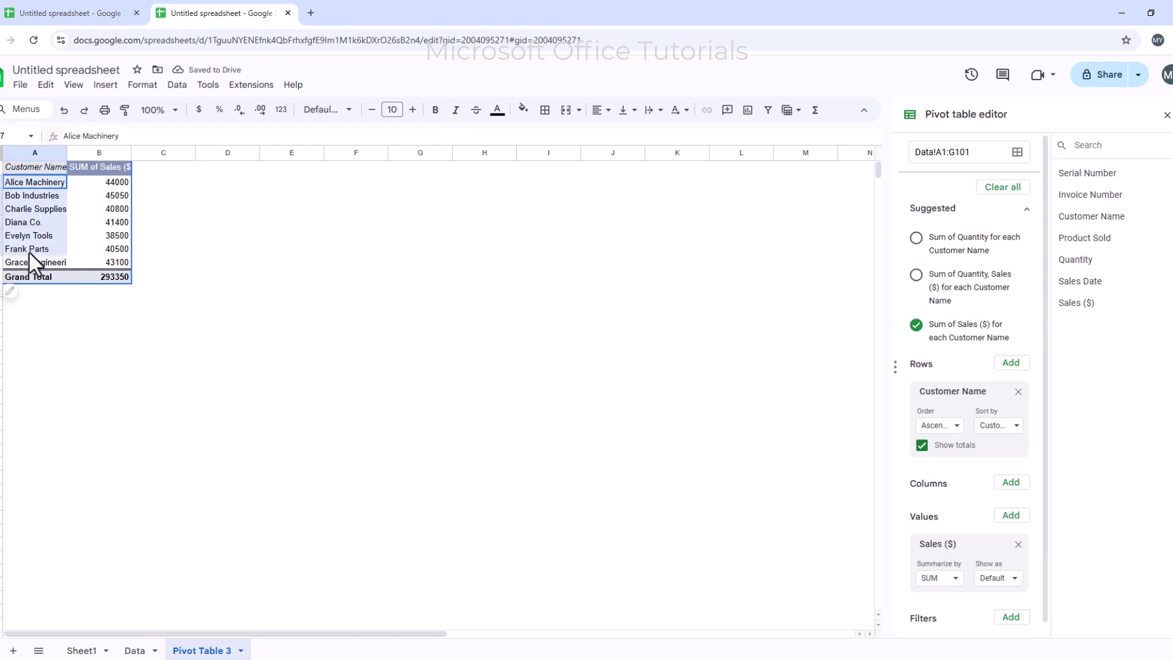
{"action": "left_click_drag", "start_coordinate": [113, 180], "coordinate": [99, 225]}
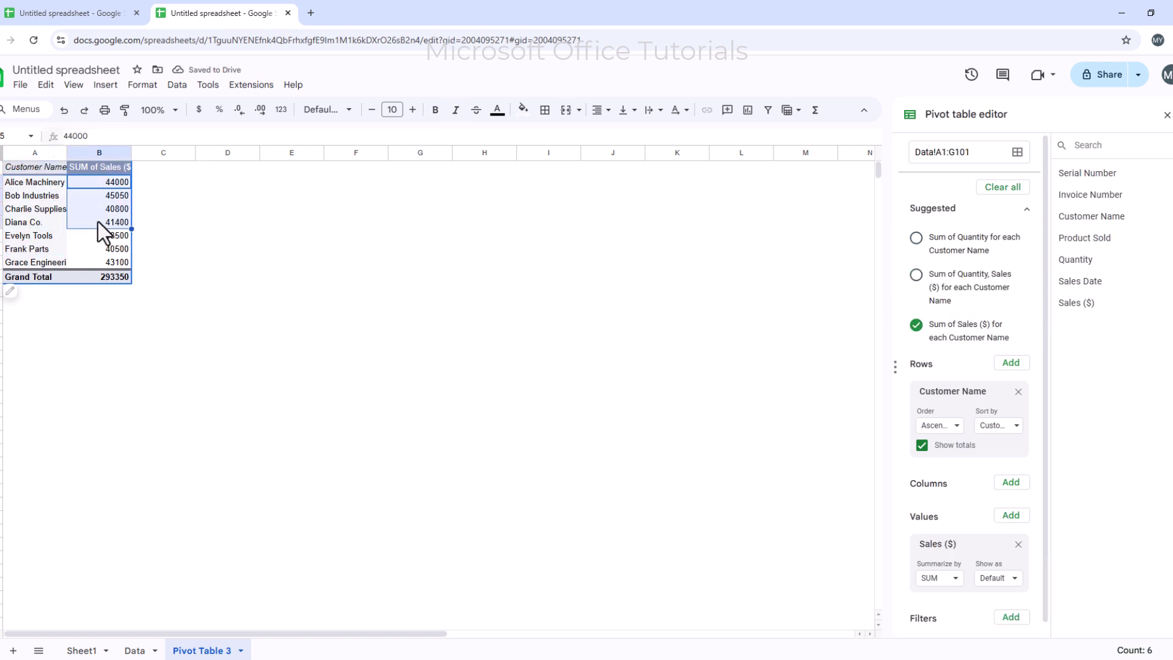
{"action": "left_click", "coordinate": [40, 196]}
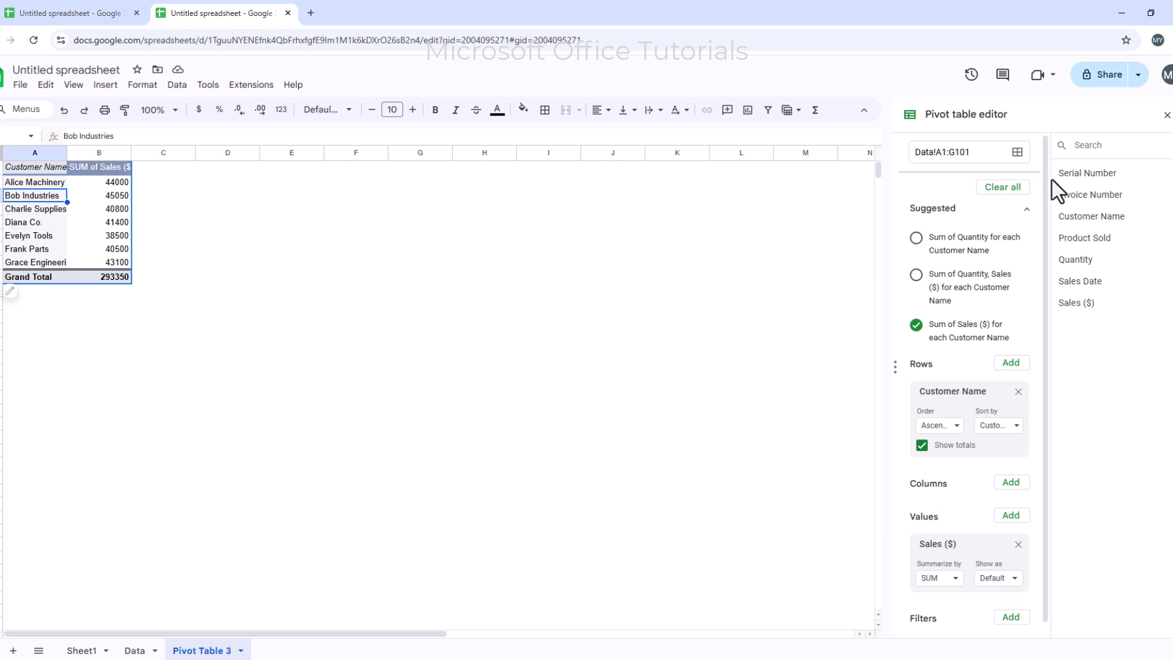
Clear all pivot fields and add Product Sold as the rows
{"action": "left_click", "coordinate": [1001, 189]}
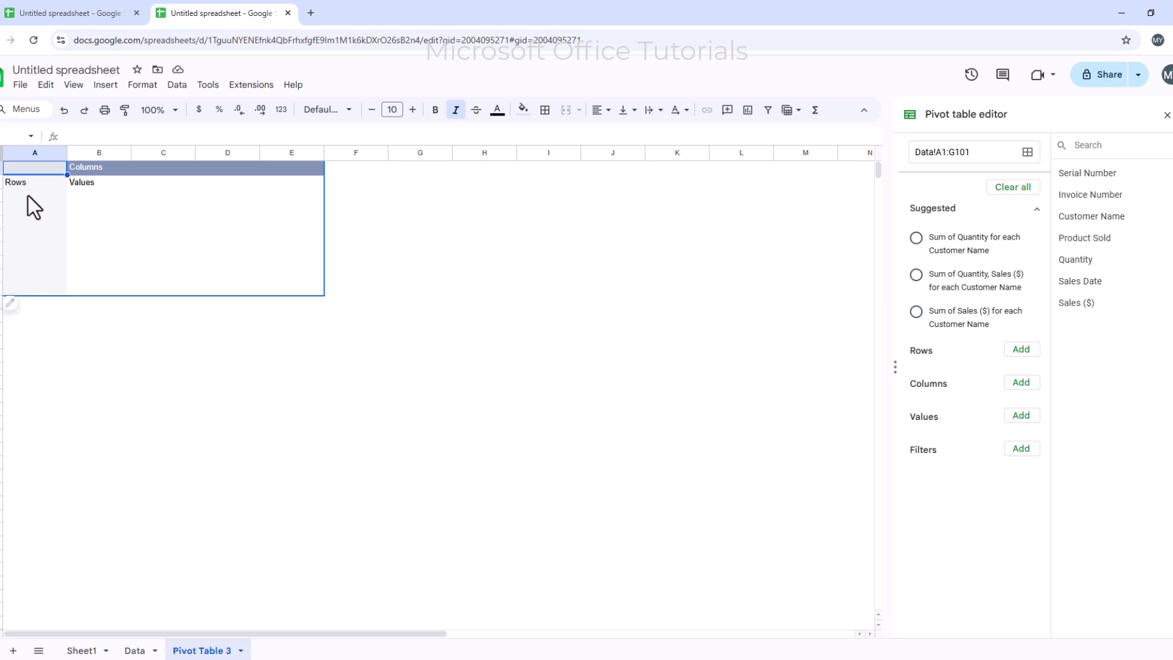
{"action": "left_click", "coordinate": [1028, 354]}
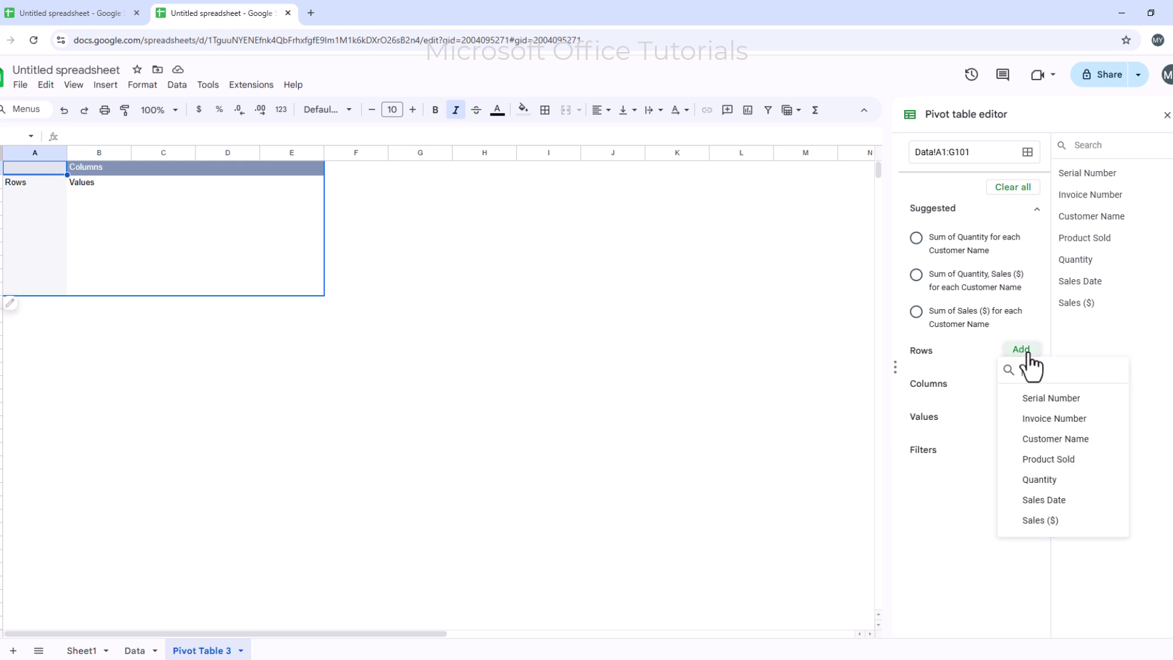
{"action": "left_click", "coordinate": [1067, 462]}
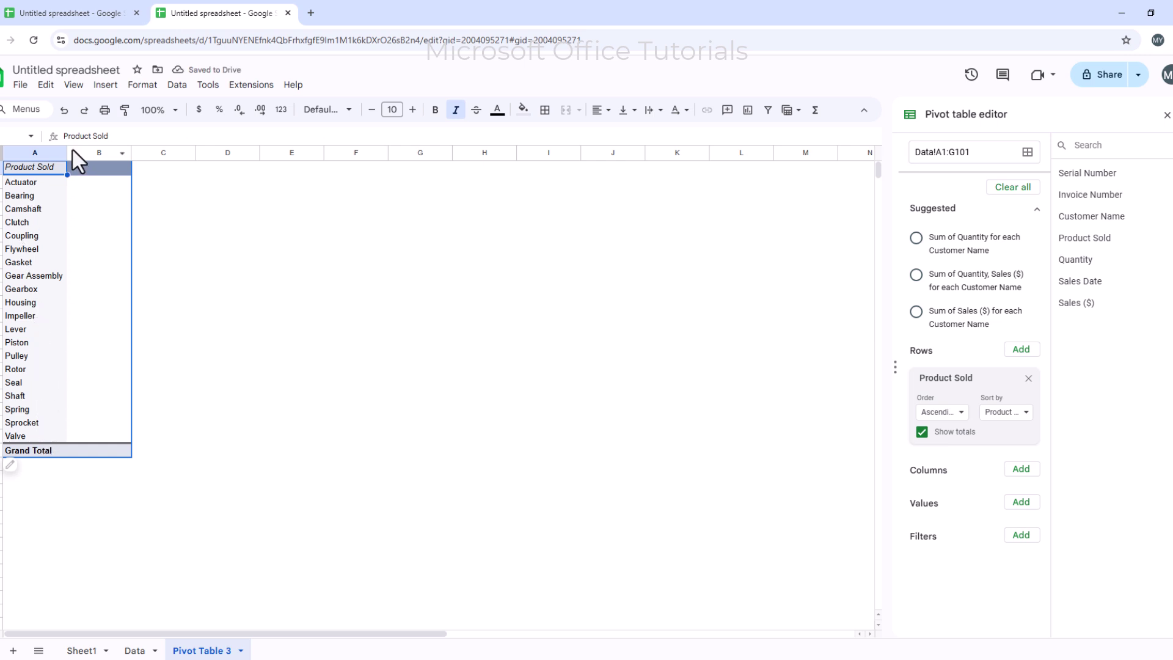
Narrow column A and check the product rows, Actuator through Valve
{"action": "left_click_drag", "start_coordinate": [67, 152], "coordinate": [28, 437]}
{"action": "left_click", "coordinate": [29, 437]}
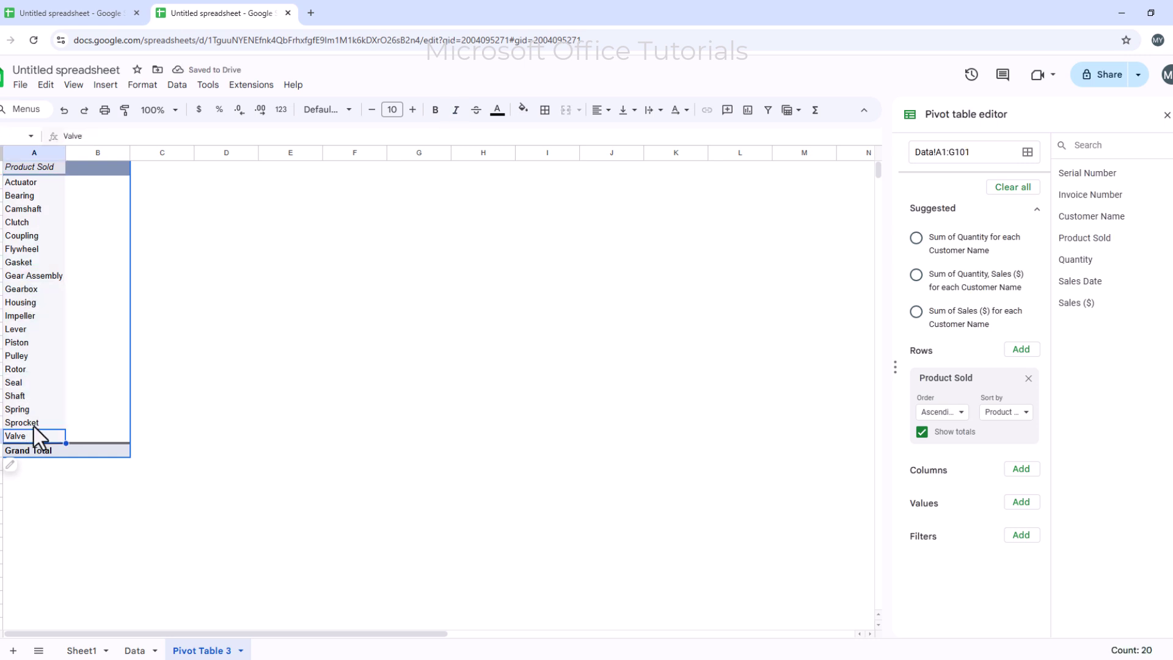
{"action": "left_click", "coordinate": [38, 345]}
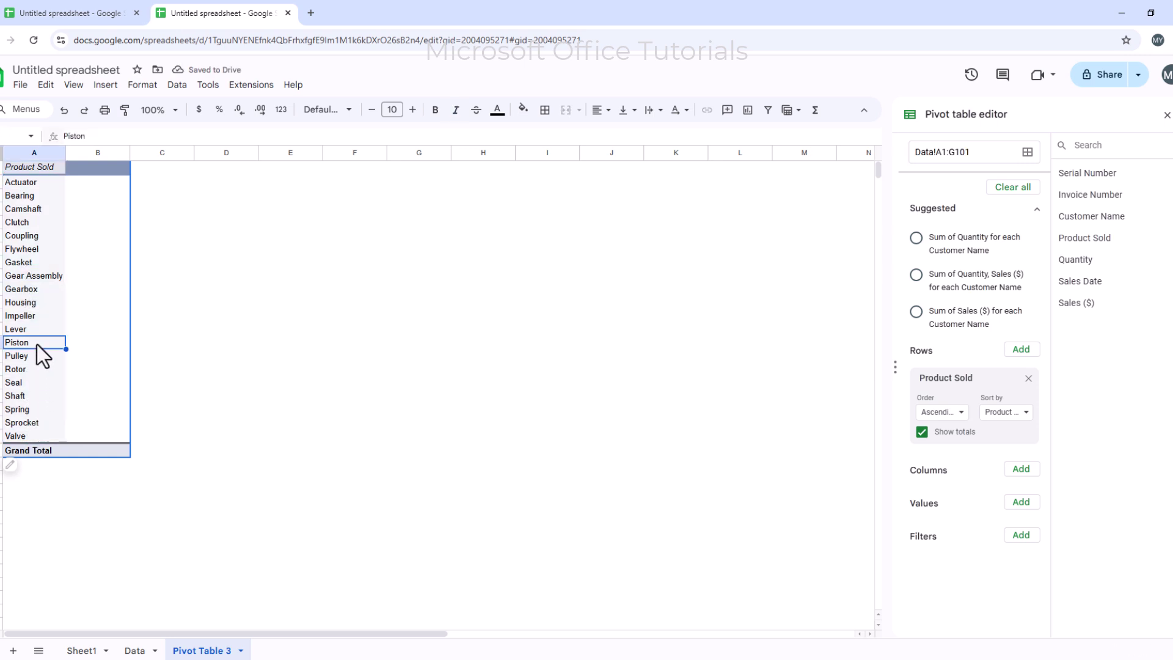
{"action": "left_click", "coordinate": [34, 181]}
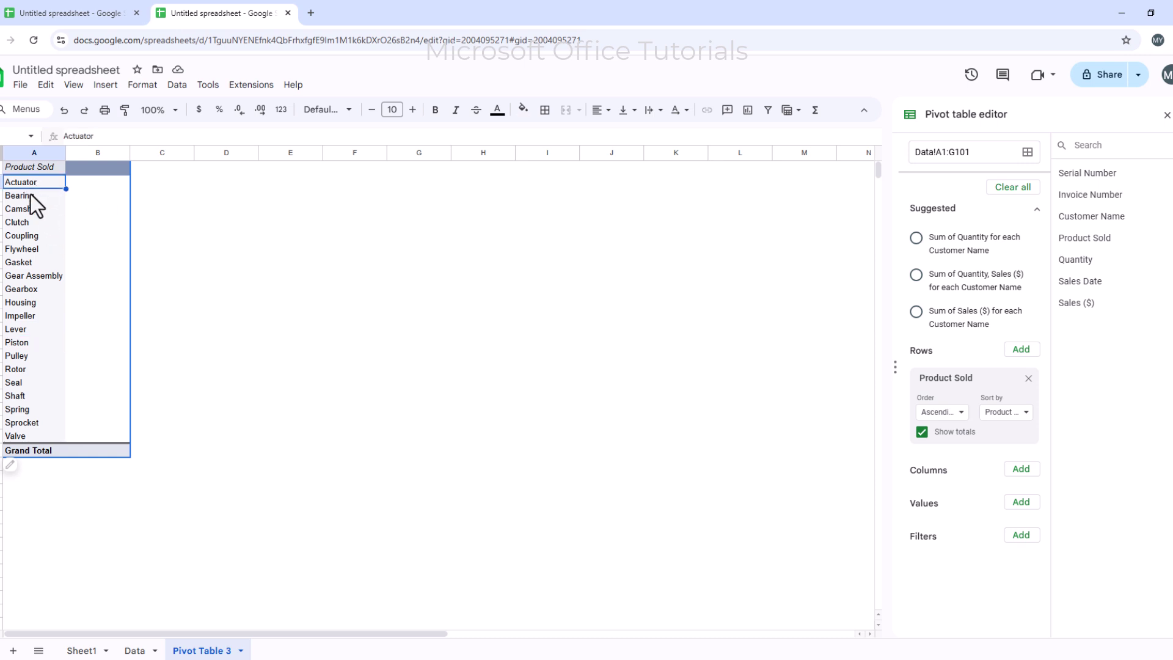
{"action": "left_click", "coordinate": [29, 196]}
{"action": "left_click", "coordinate": [24, 236]}
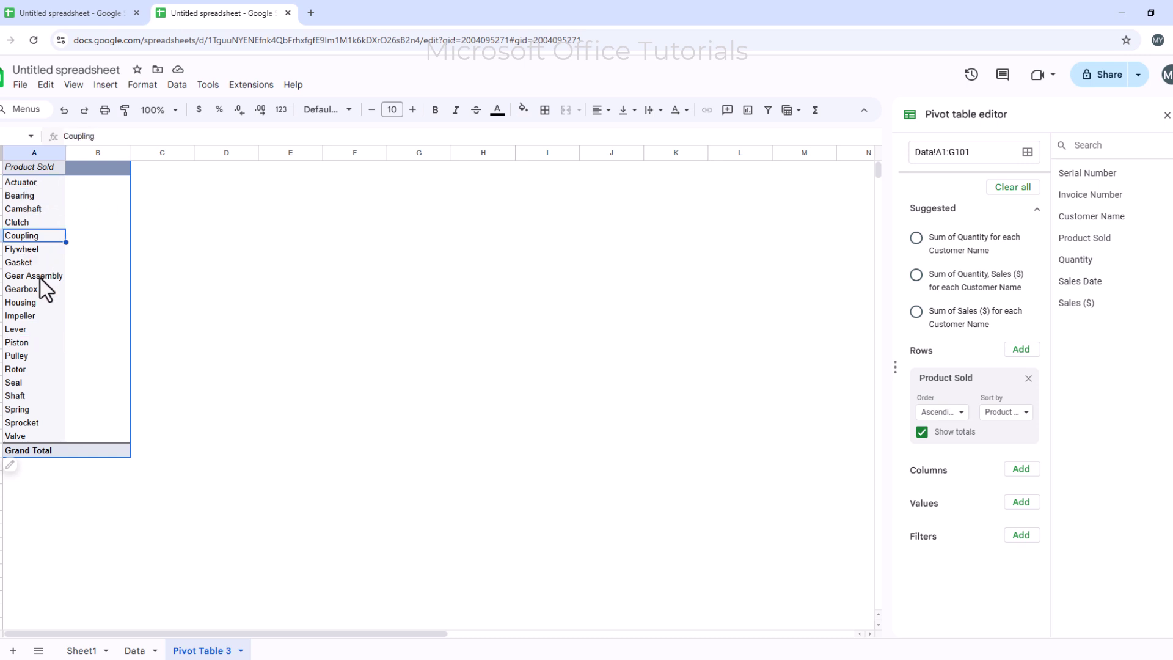
{"action": "left_click", "coordinate": [103, 192]}
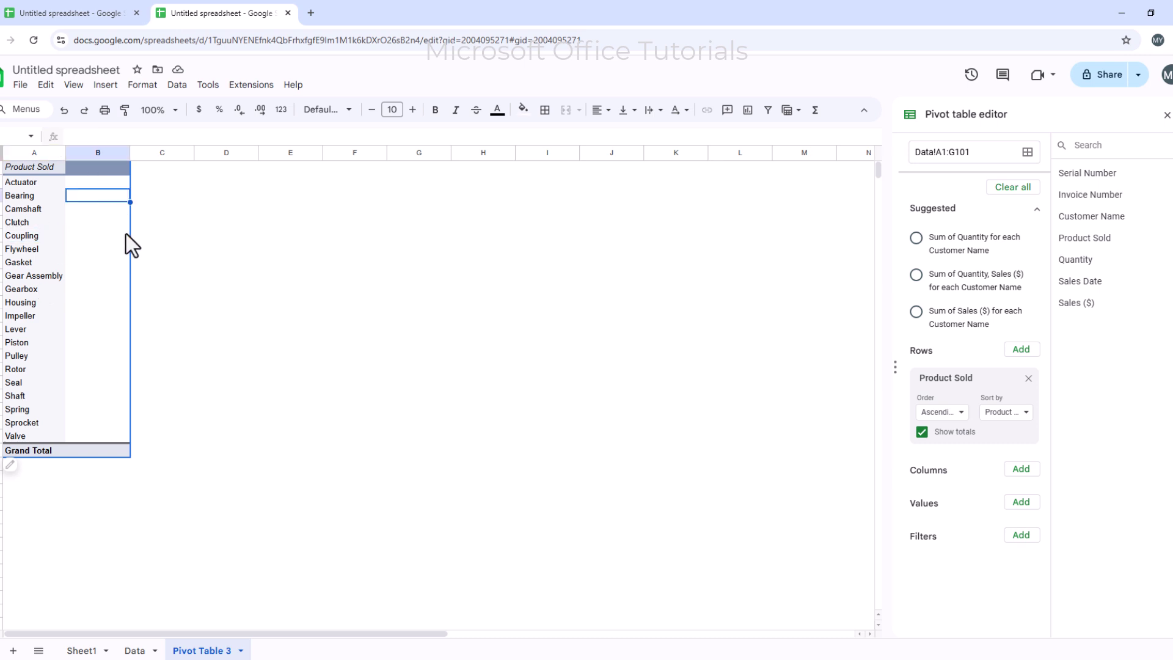
Add SUM of Quantity as the value, e.g. Actuator 161 and Gasket 172
{"action": "left_click", "coordinate": [1020, 503]}
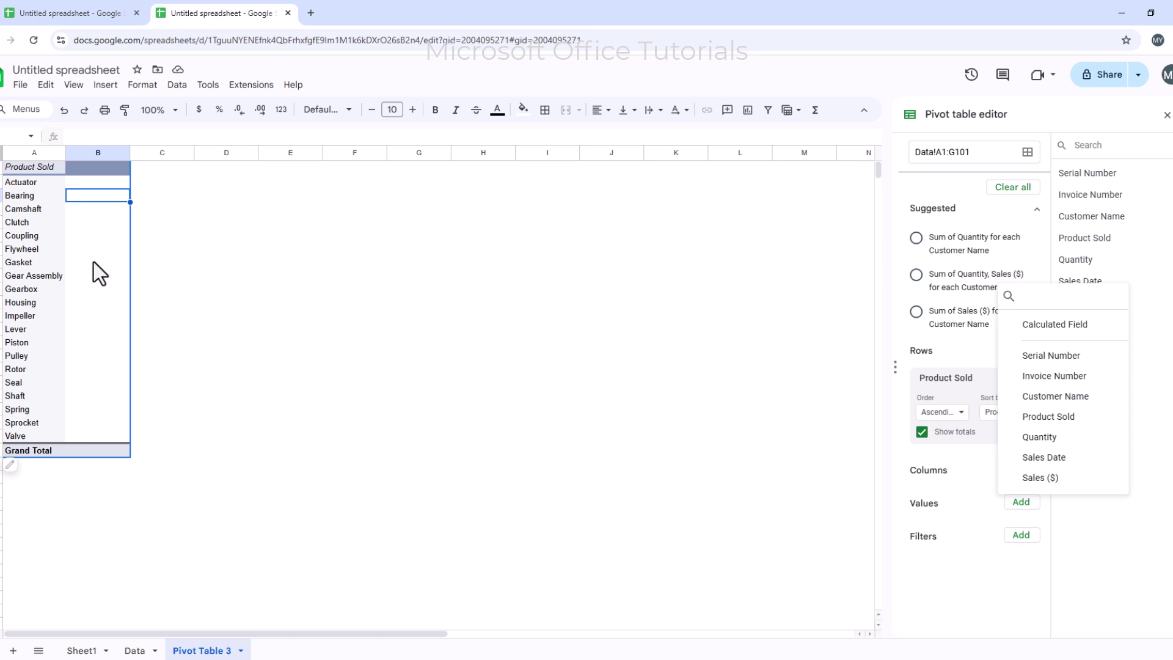
{"action": "left_click", "coordinate": [1039, 437]}
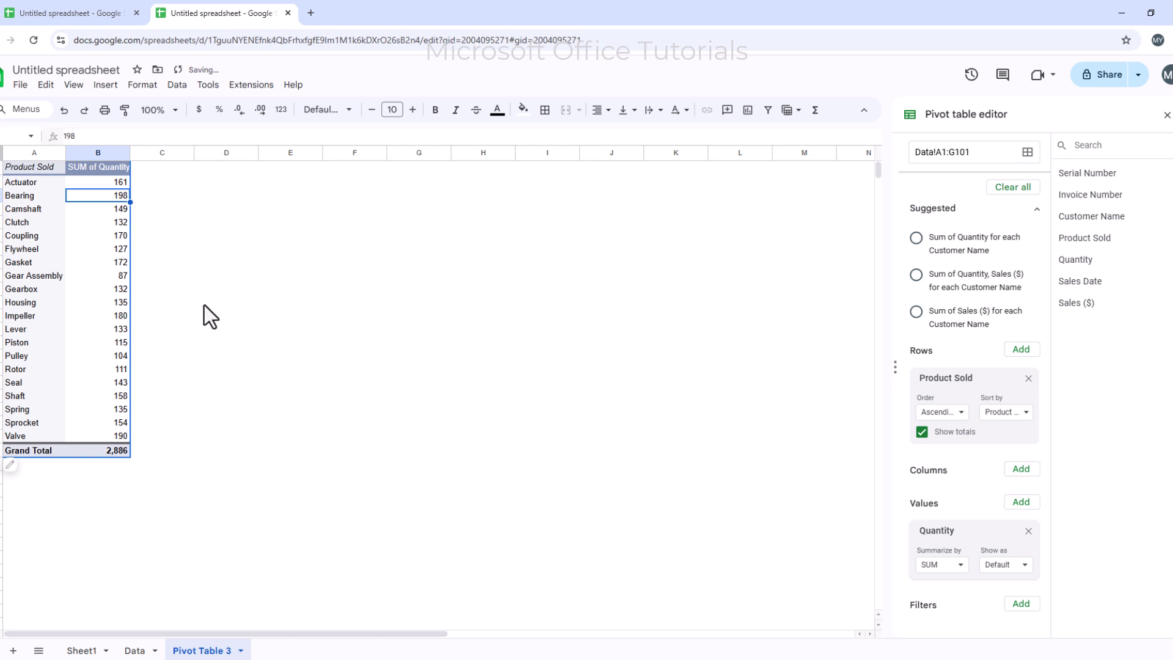
{"action": "left_click", "coordinate": [120, 178]}
{"action": "left_click", "coordinate": [47, 208]}
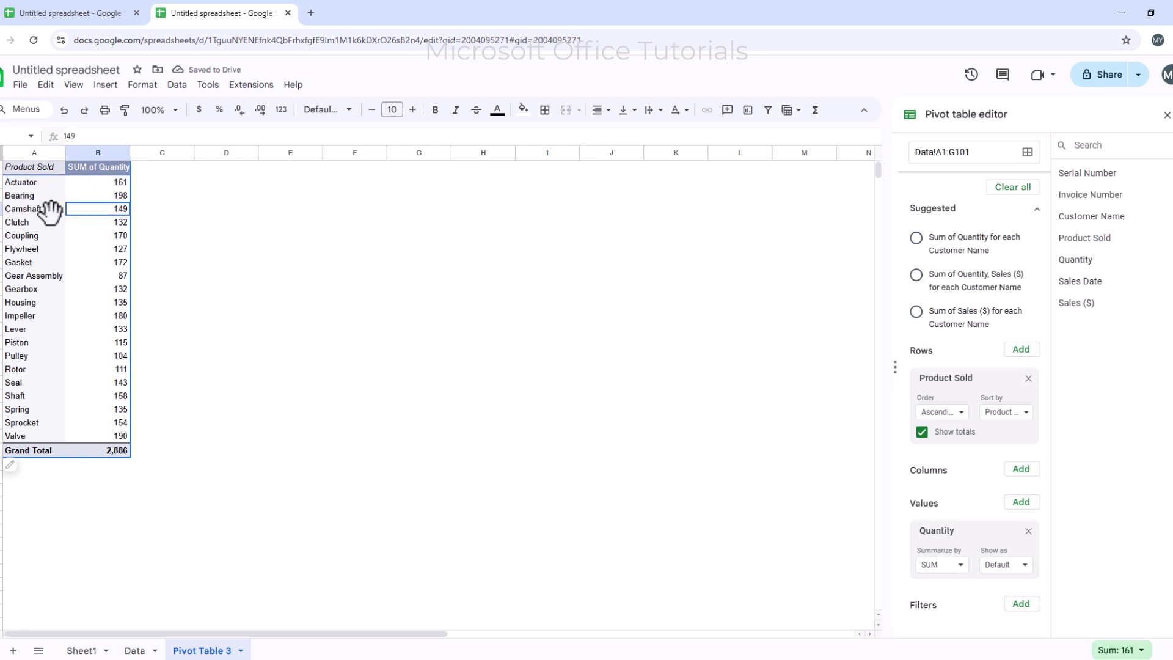
{"action": "left_click", "coordinate": [117, 262]}
{"action": "left_click", "coordinate": [45, 264]}
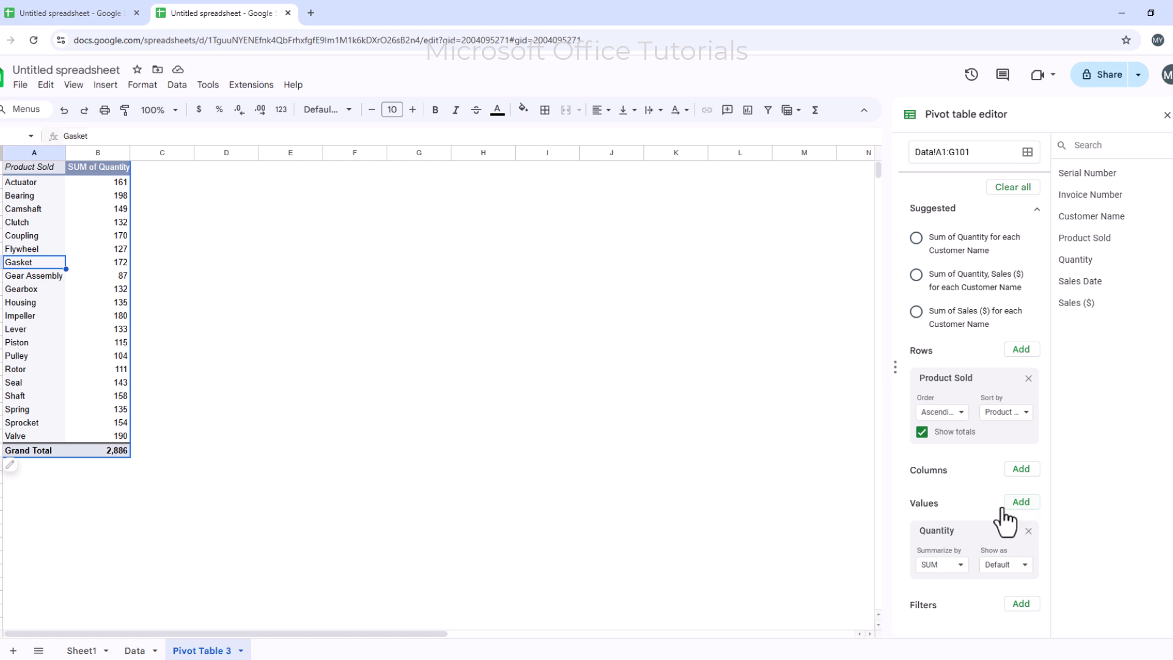
Add SUM of Sales ($) to the values, e.g. Gearbox 13800
{"action": "left_click", "coordinate": [1026, 510]}
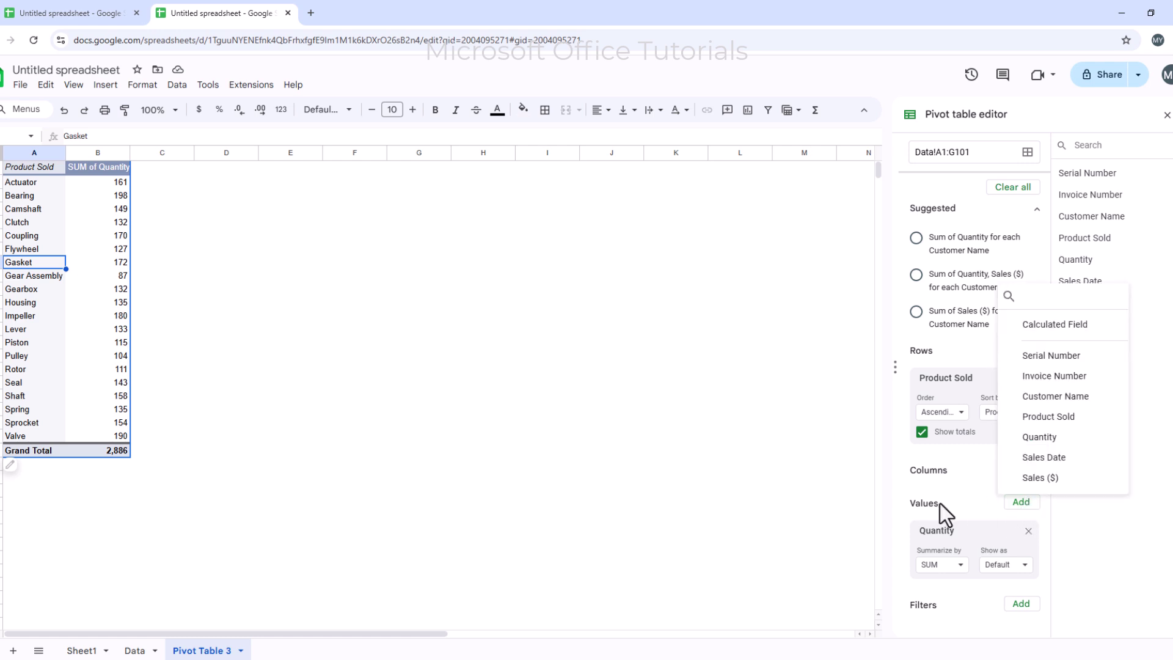
{"action": "left_click", "coordinate": [1060, 480]}
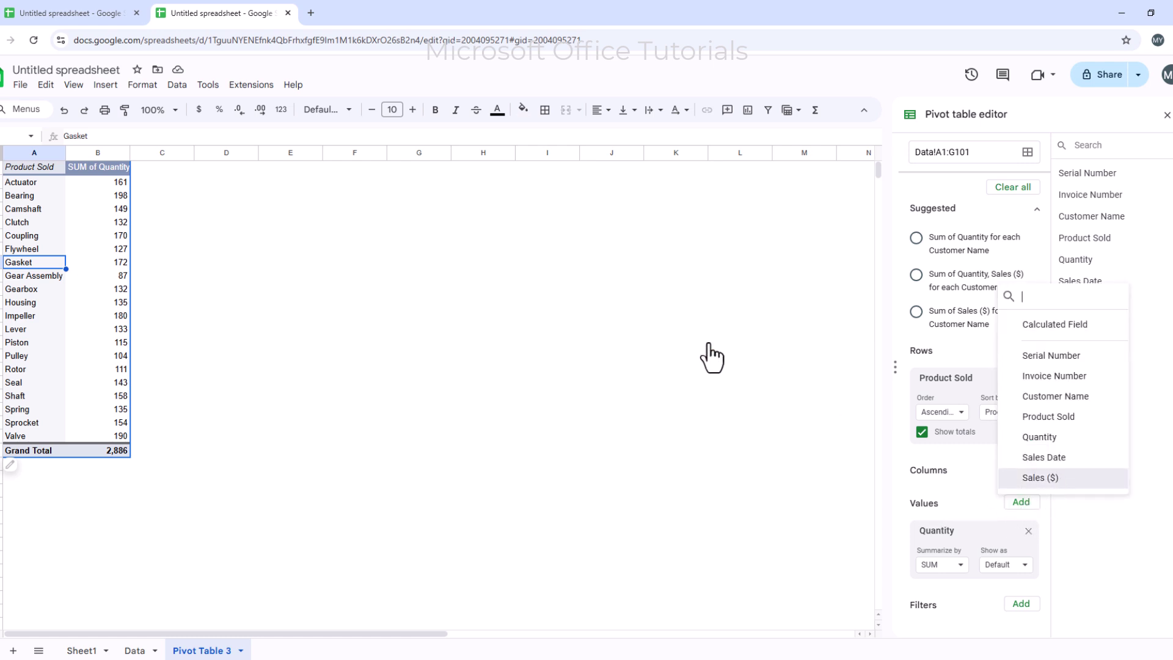
{"action": "left_click_drag", "start_coordinate": [179, 195], "coordinate": [165, 314]}
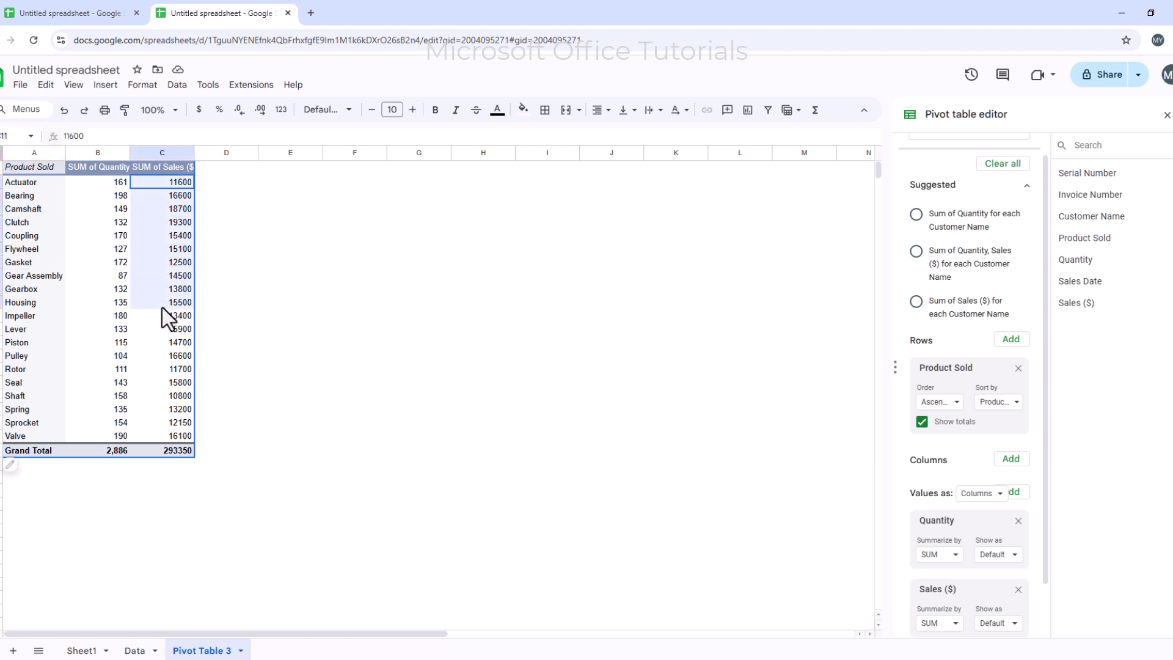
{"action": "left_click", "coordinate": [173, 288]}
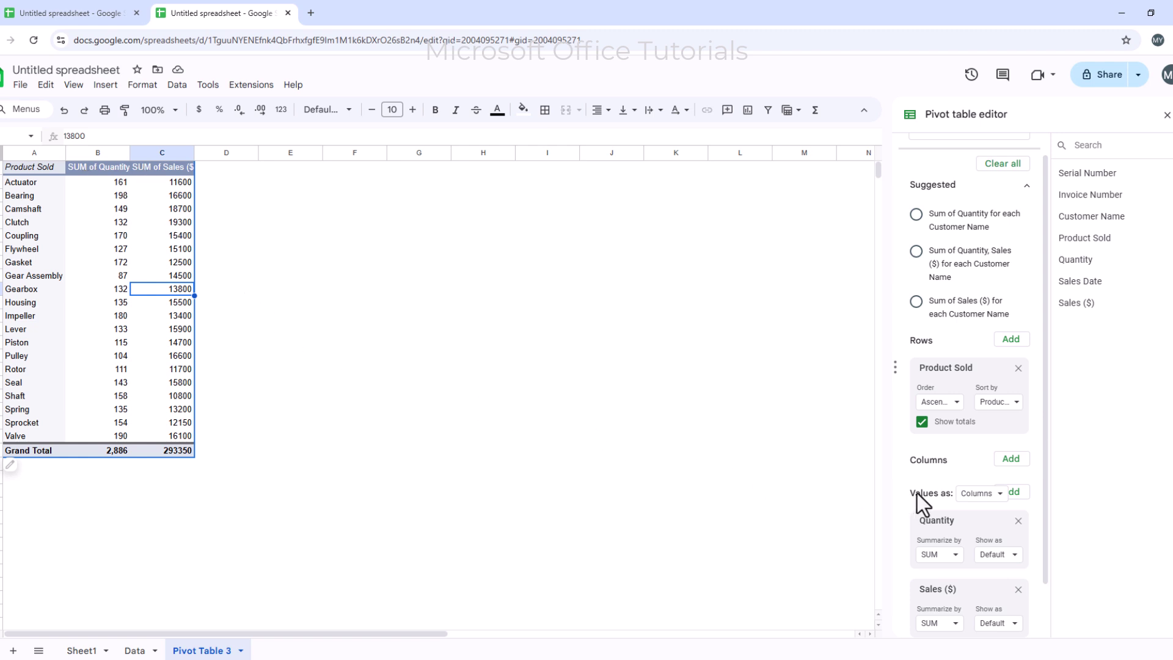
Move the Sales ($) value card above Quantity so sales come first
{"action": "scroll", "coordinate": [965, 510], "scroll_direction": "down", "scroll_amount": 1}
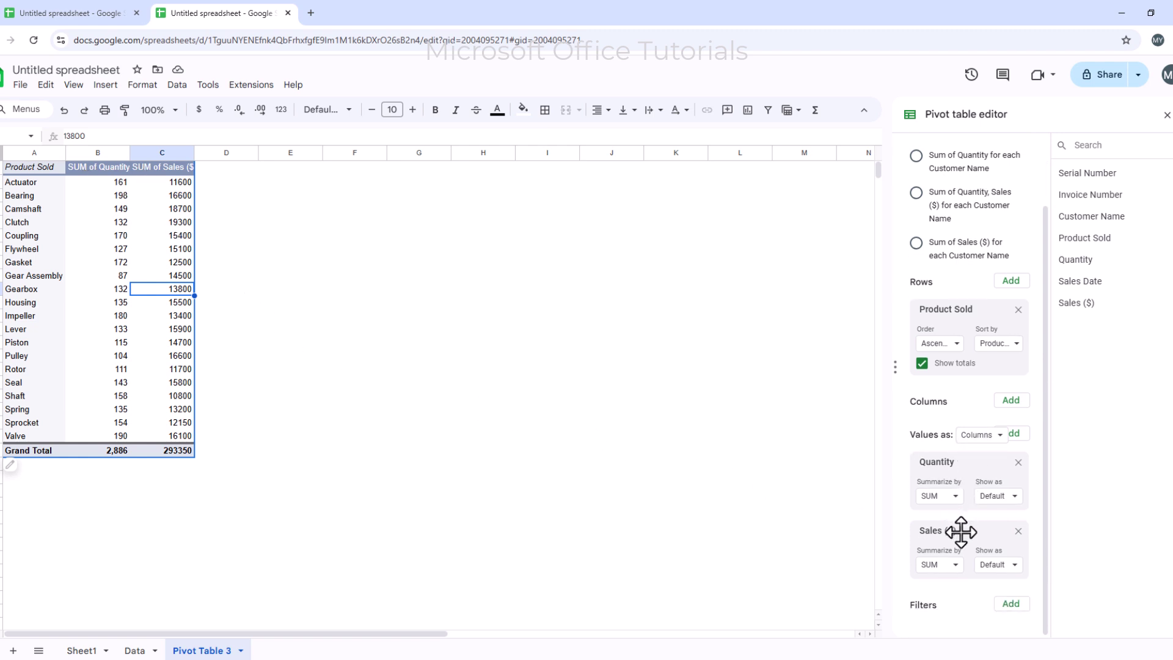
{"action": "left_click_drag", "start_coordinate": [961, 532], "coordinate": [961, 496]}
{"action": "left_click", "coordinate": [104, 153]}
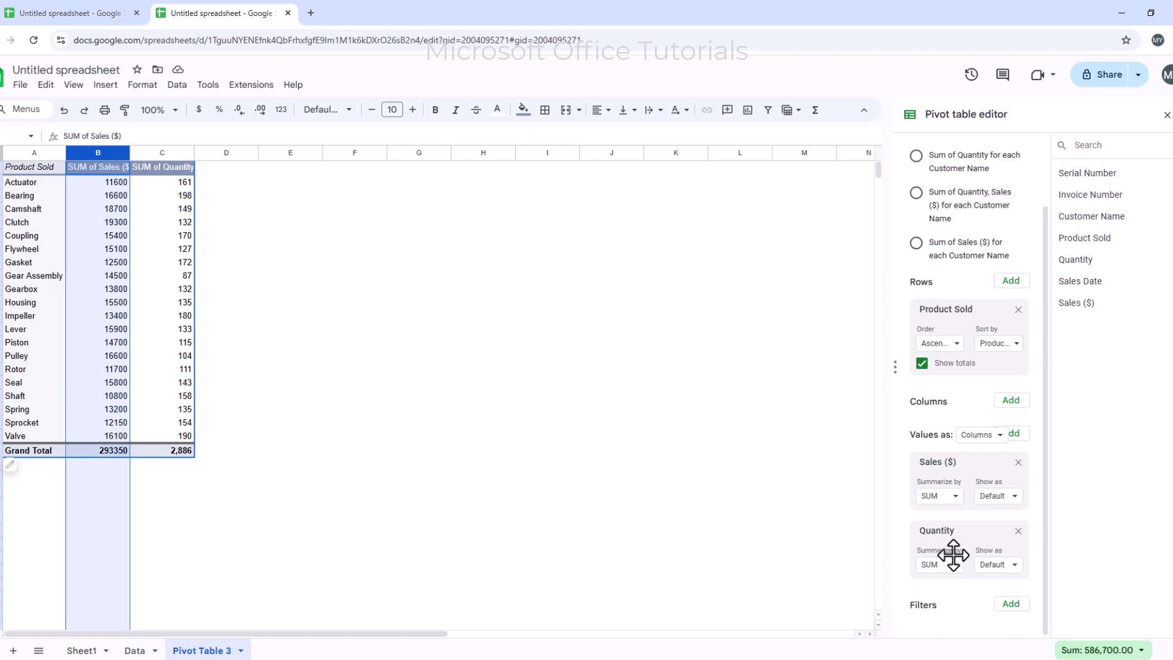
Remove the Quantity value, leaving sales totals such as Bearing's 16600
{"action": "left_click", "coordinate": [1017, 530]}
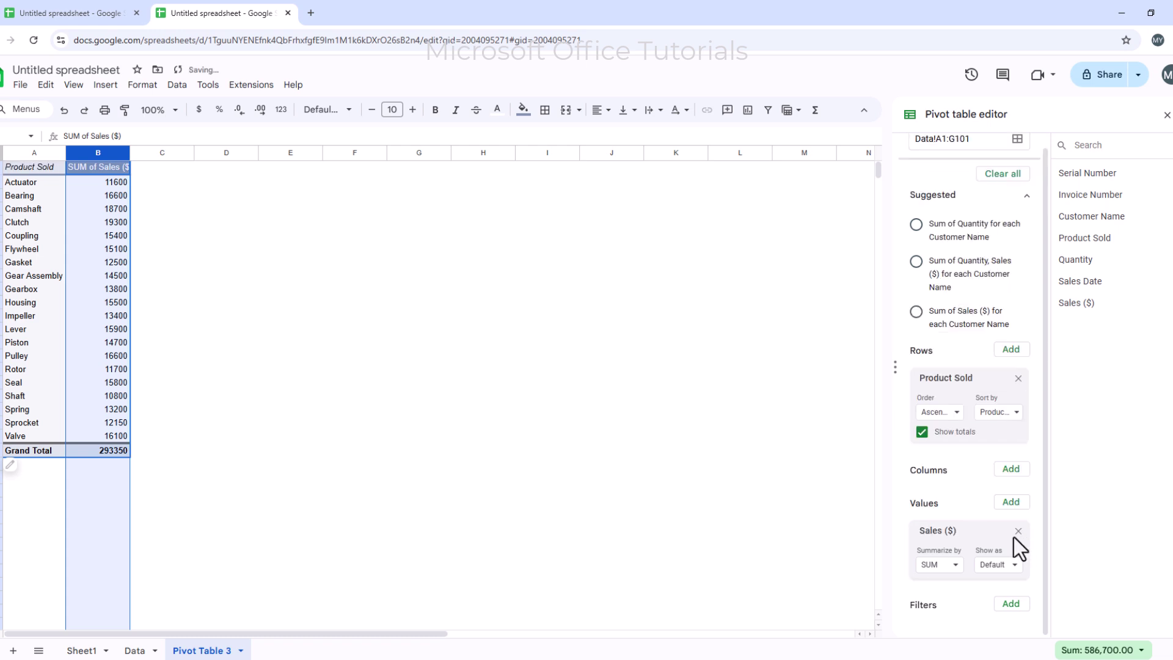
{"action": "left_click", "coordinate": [117, 192]}
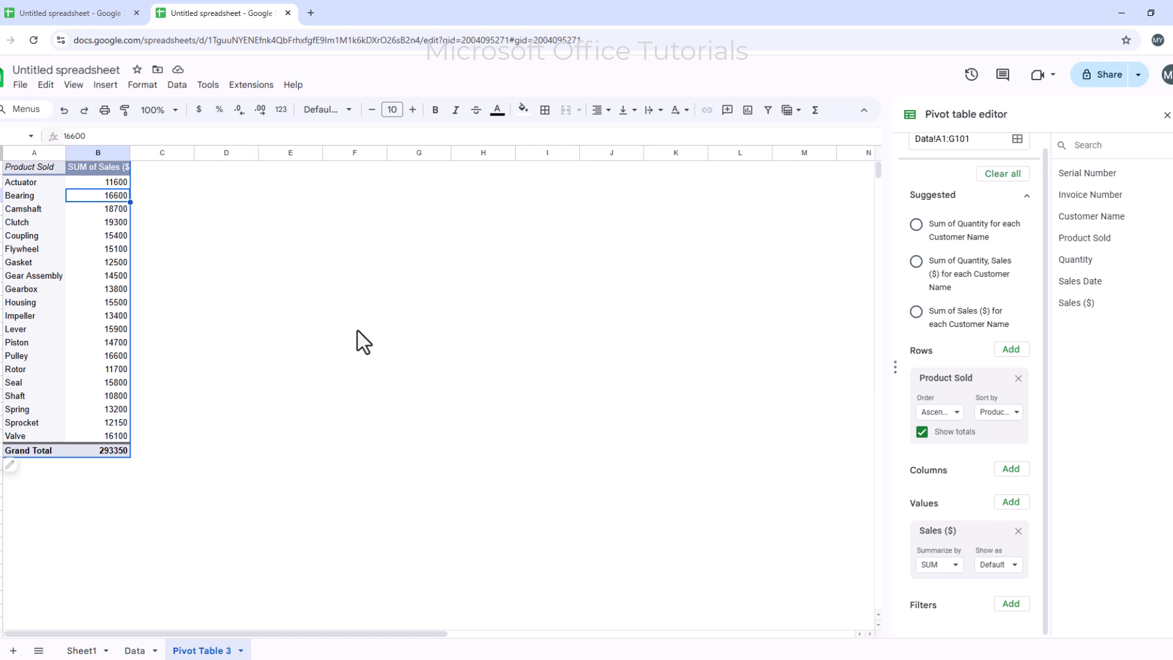
Add Customer Name as the pivot columns and check the customer headers and product rows
{"action": "left_click", "coordinate": [1010, 469]}
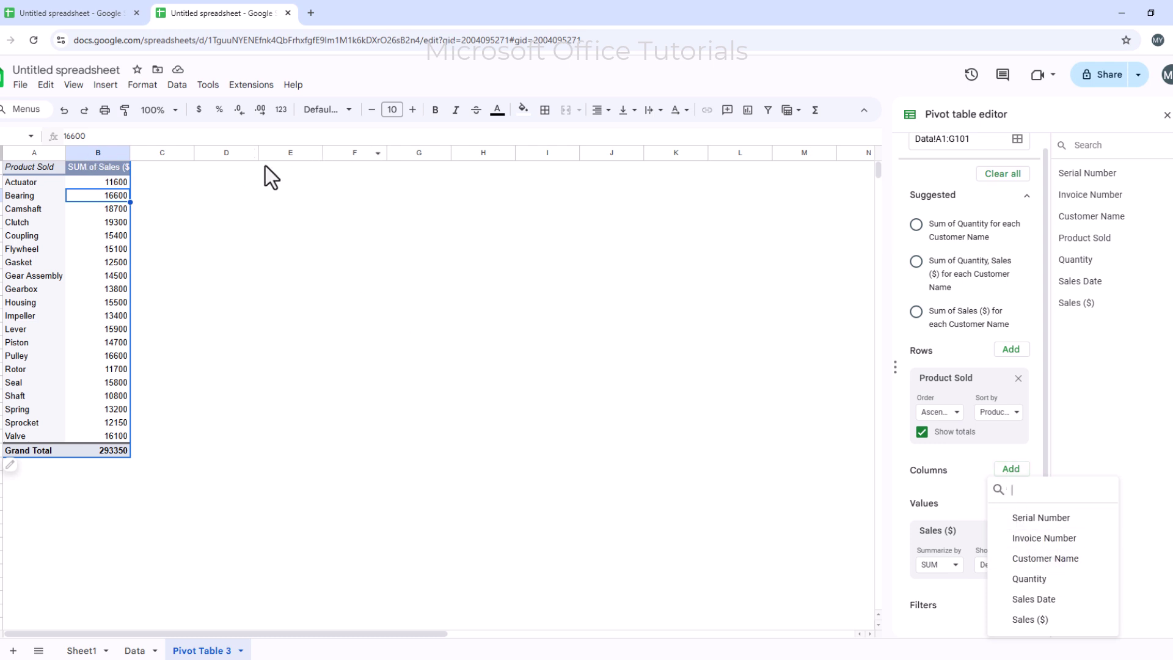
{"action": "left_click", "coordinate": [1051, 559]}
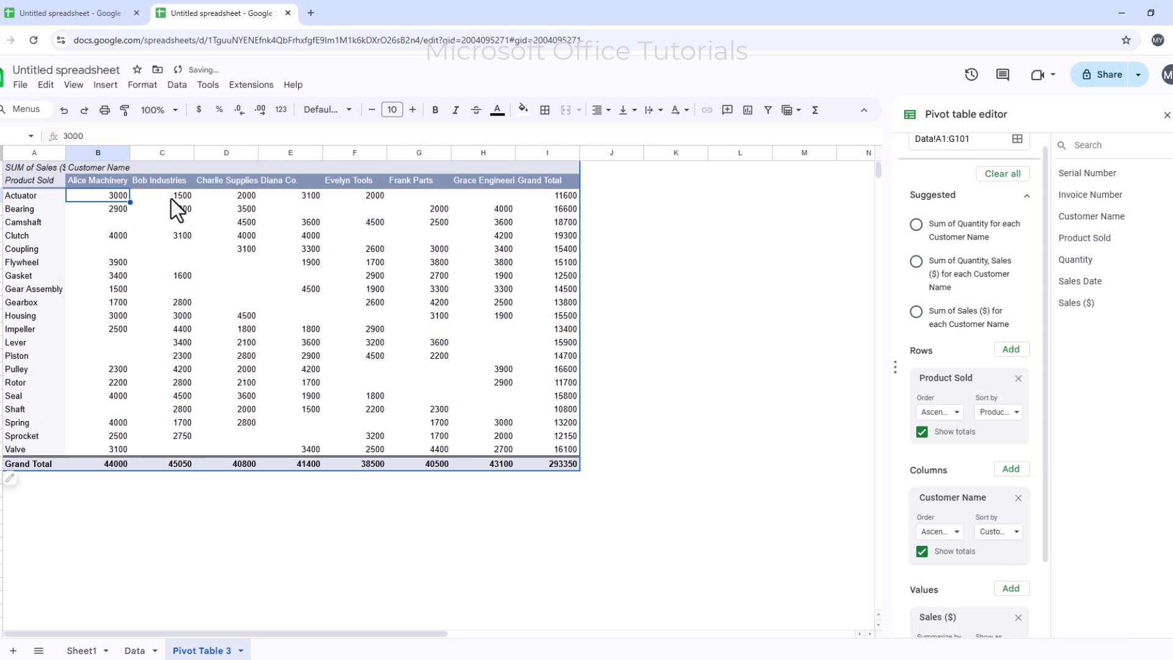
{"action": "left_click_drag", "start_coordinate": [82, 178], "coordinate": [617, 181]}
{"action": "left_click_drag", "start_coordinate": [25, 207], "coordinate": [56, 369]}
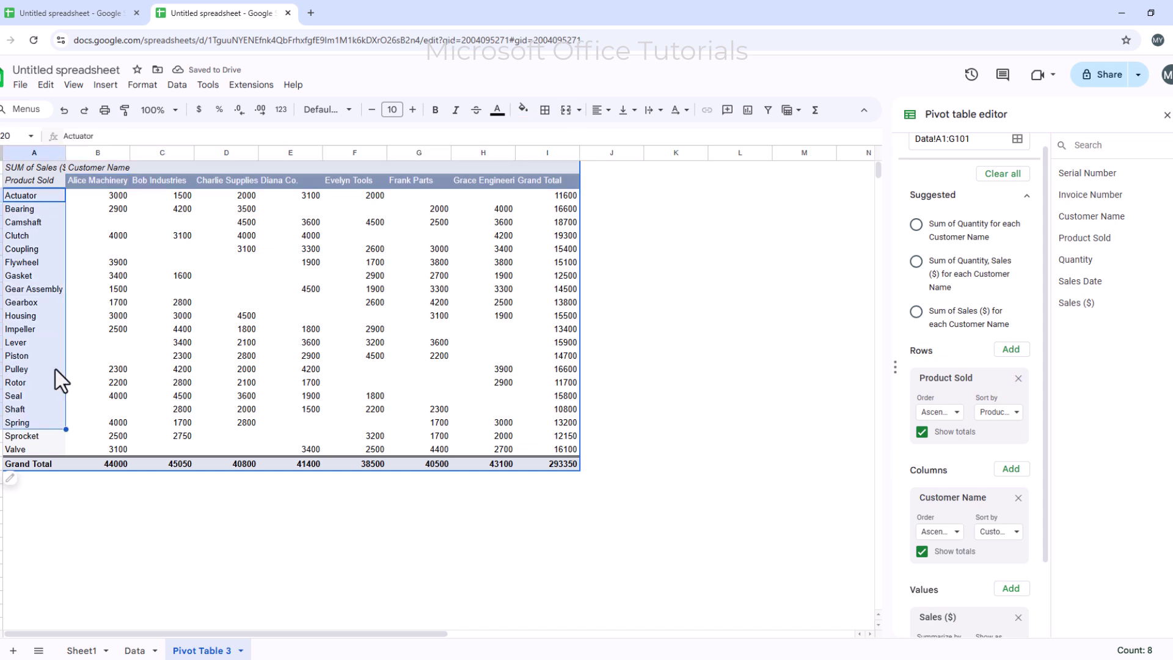
{"action": "left_click", "coordinate": [97, 195]}
{"action": "left_click", "coordinate": [27, 198]}
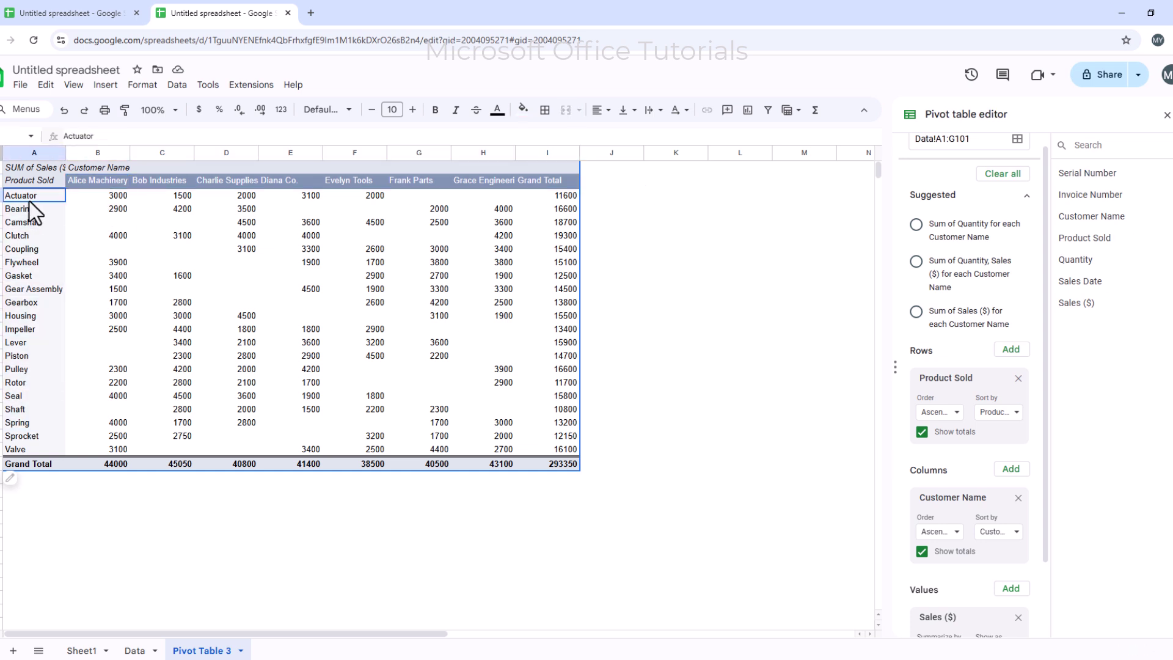
Inspect per-customer sales across products, e.g. Bearing's 3500, through Pulley
{"action": "left_click", "coordinate": [98, 182]}
{"action": "left_click", "coordinate": [149, 200]}
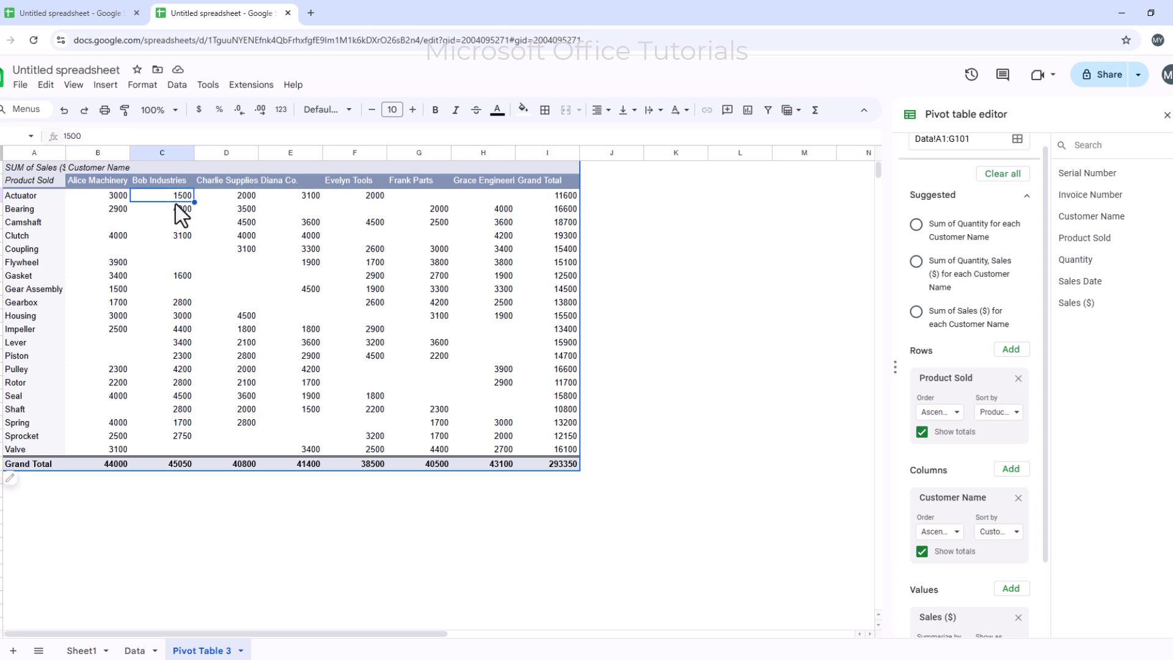
{"action": "left_click", "coordinate": [200, 214]}
{"action": "left_click", "coordinate": [28, 209]}
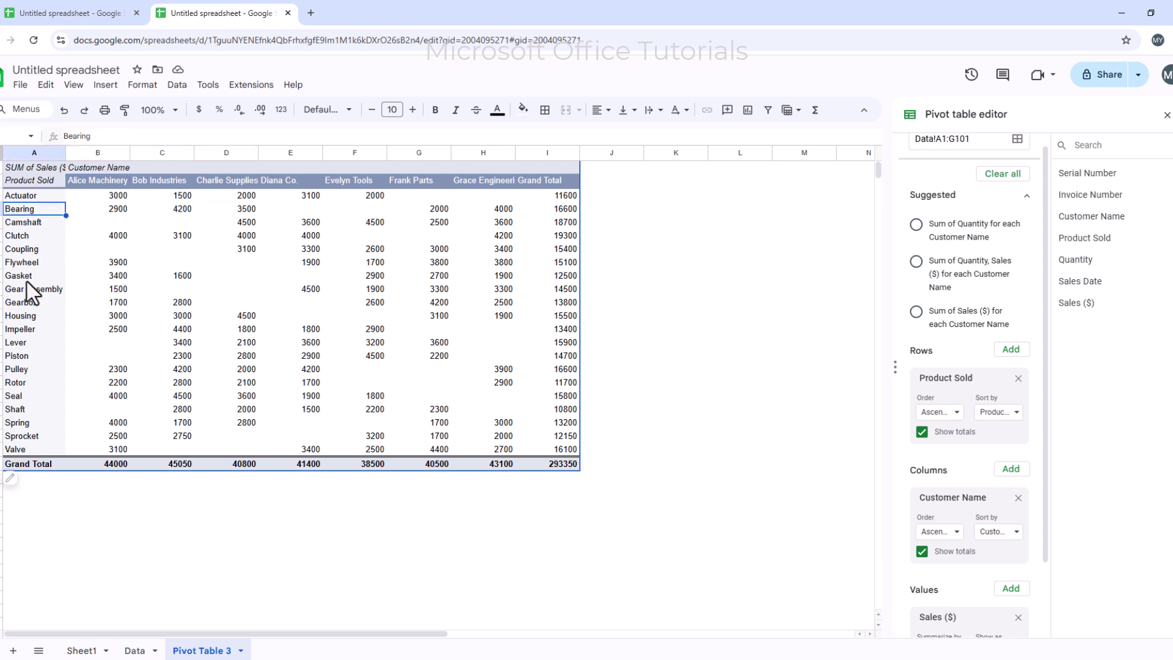
{"action": "left_click", "coordinate": [24, 284]}
{"action": "left_click", "coordinate": [28, 367]}
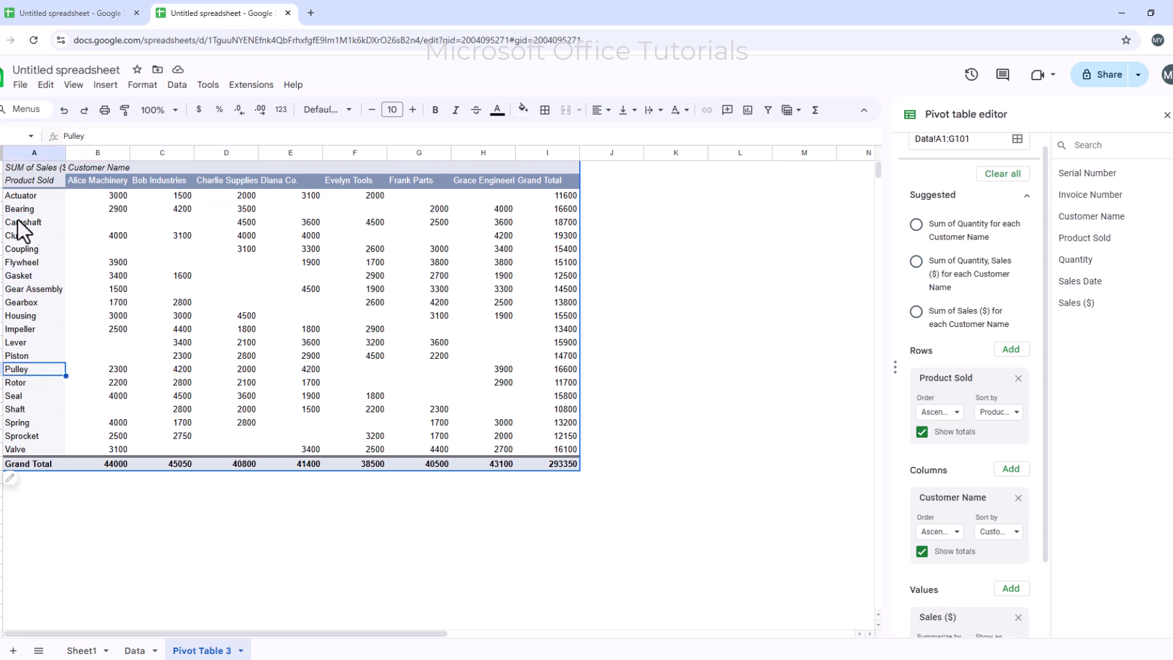
{"action": "left_click_drag", "start_coordinate": [2, 195], "coordinate": [30, 369]}
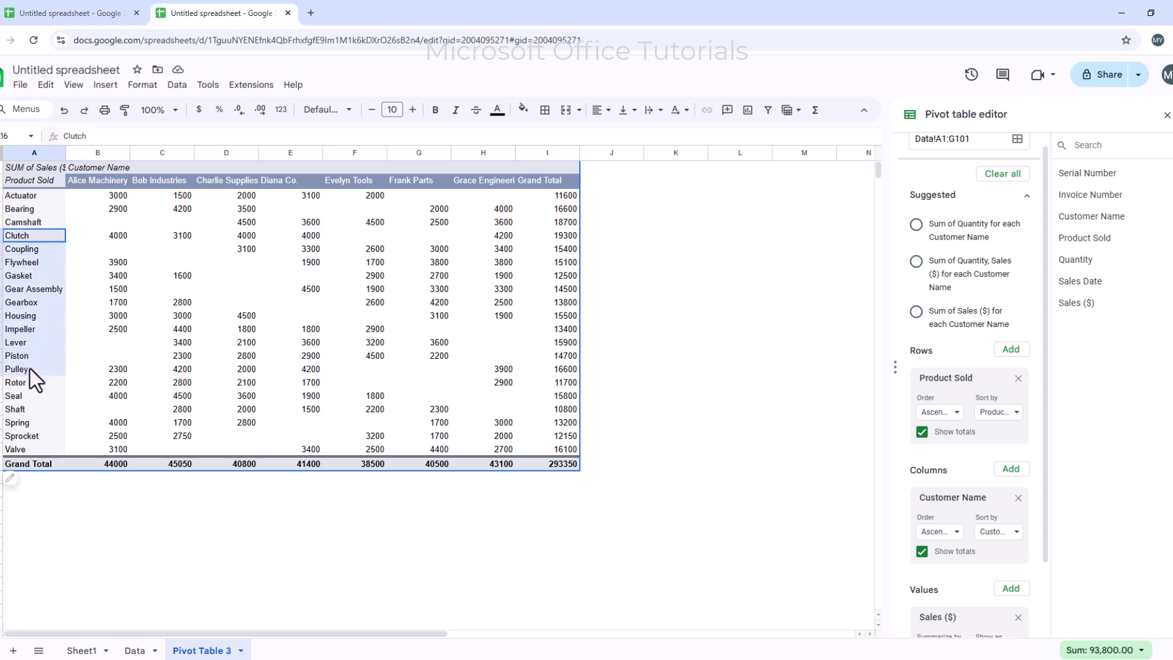
{"action": "left_click", "coordinate": [24, 196]}
{"action": "scroll", "coordinate": [1021, 513], "scroll_direction": "down", "scroll_amount": 3}
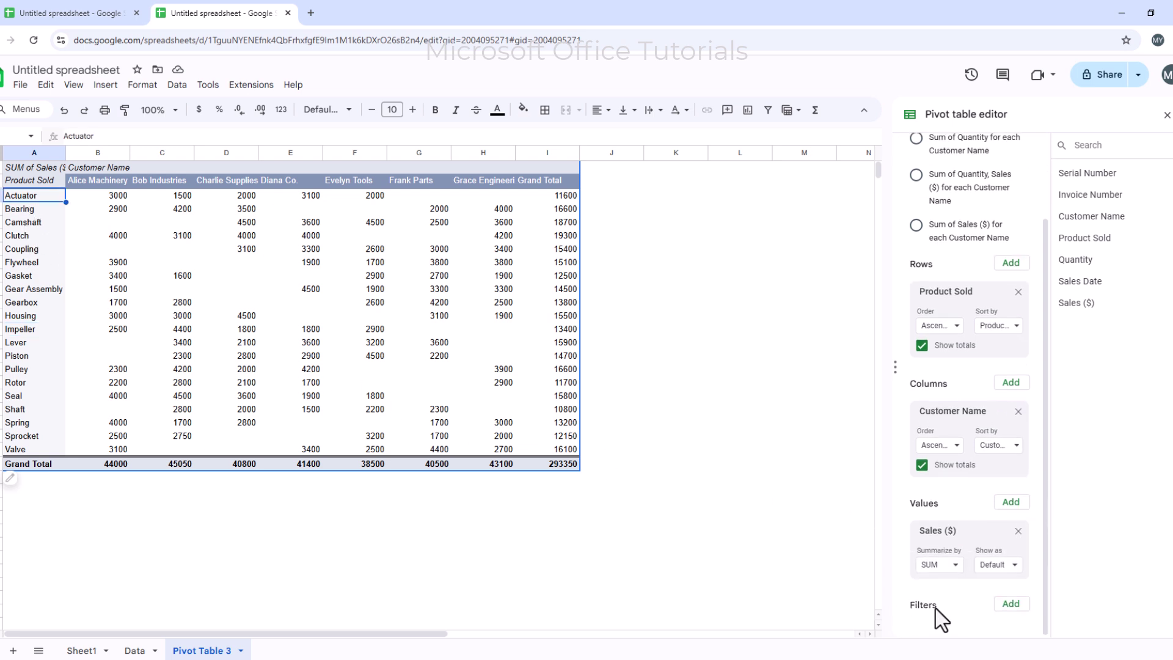
Add a Product Sold filter keeping only Actuator, Bearing and Camshaft, totalling 46900
{"action": "left_click", "coordinate": [1014, 605]}
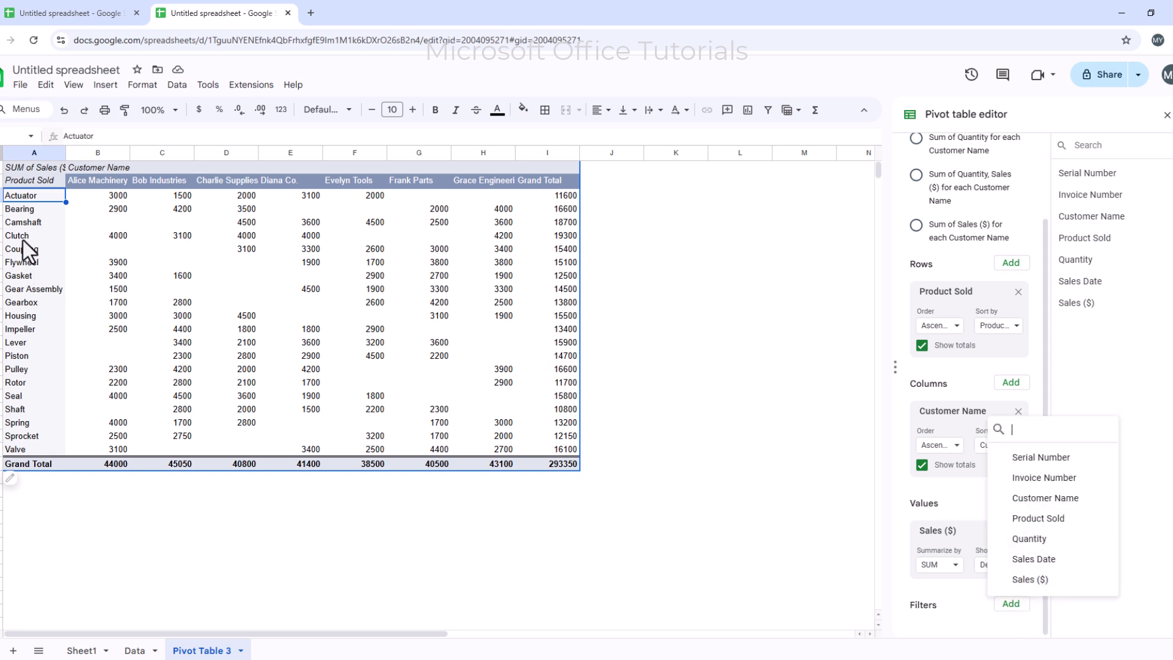
{"action": "left_click", "coordinate": [1073, 520]}
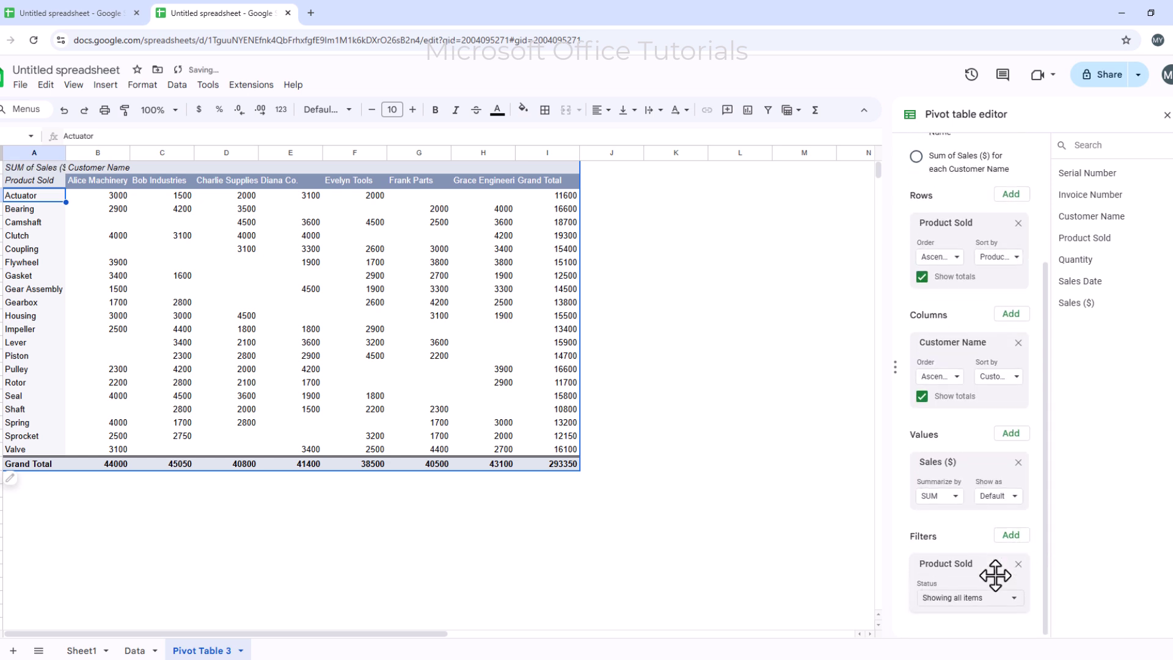
{"action": "left_click", "coordinate": [1011, 600]}
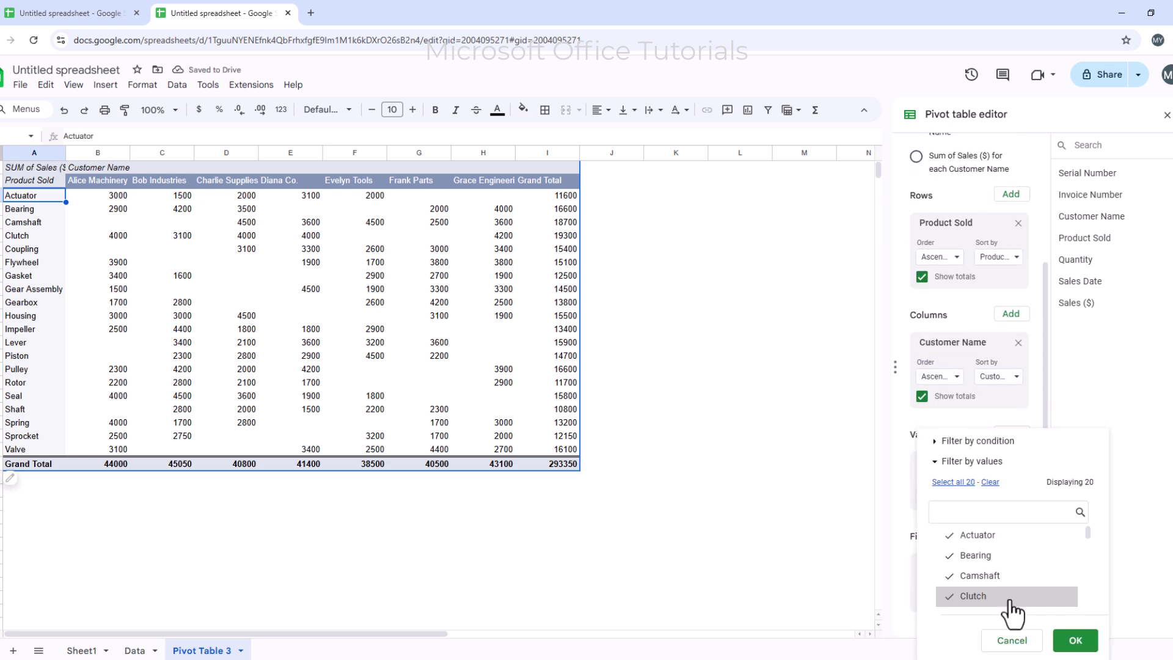
{"action": "left_click", "coordinate": [990, 483]}
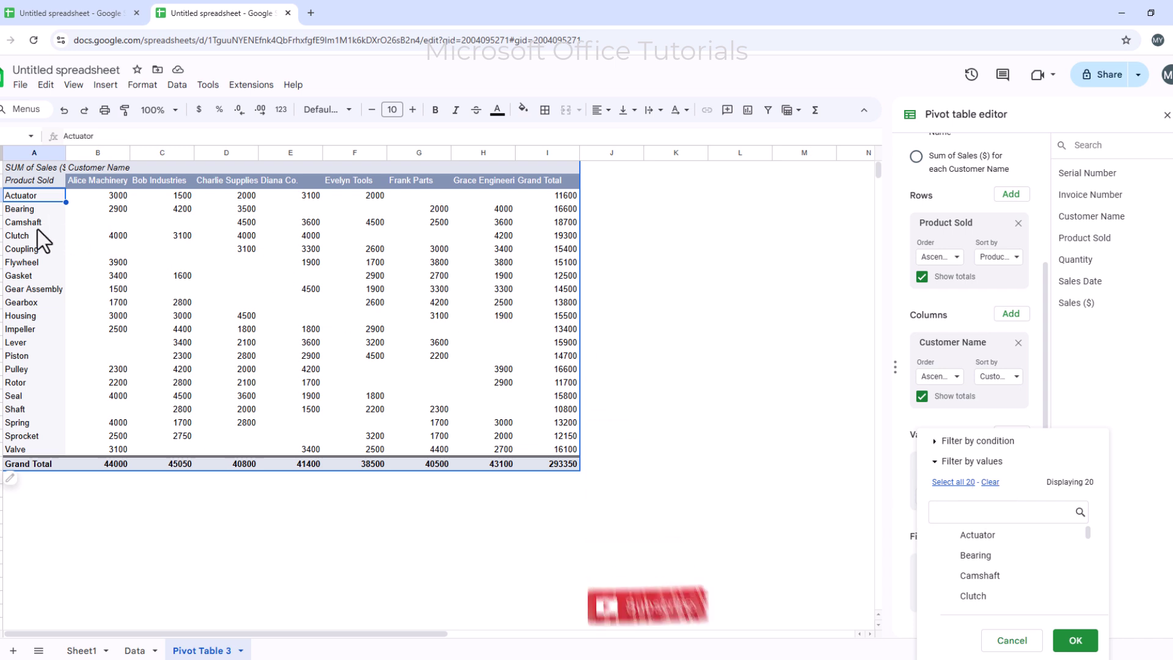
{"action": "left_click", "coordinate": [950, 536]}
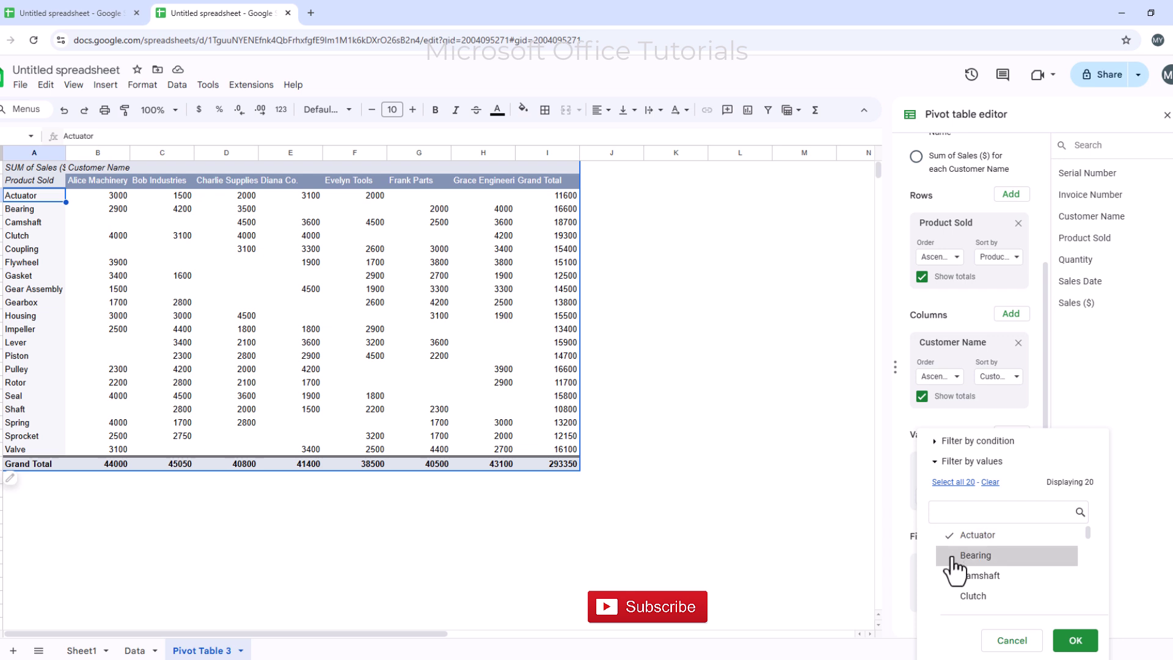
{"action": "left_click", "coordinate": [950, 556]}
{"action": "left_click", "coordinate": [950, 575]}
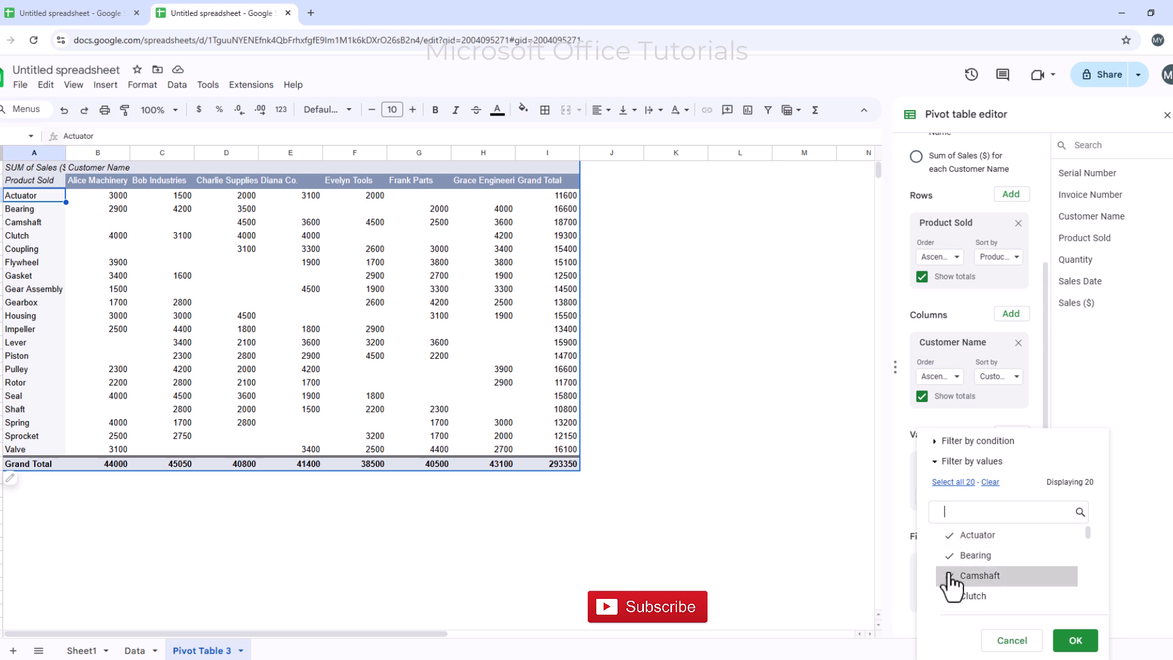
{"action": "left_click", "coordinate": [1063, 640]}
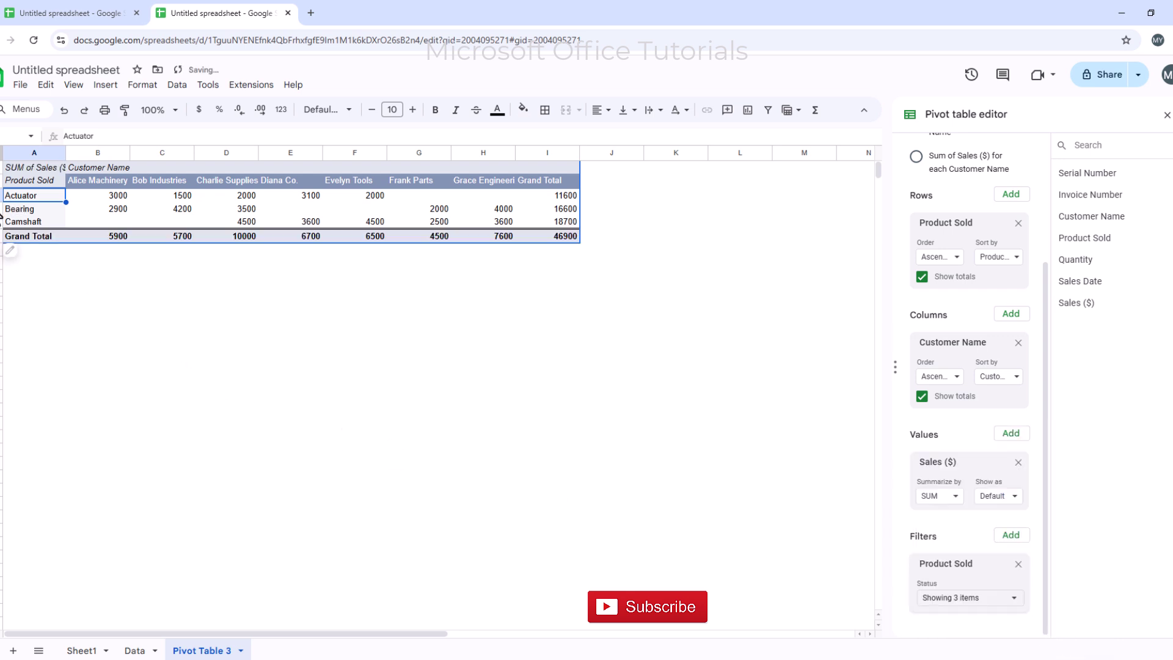
{"action": "left_click", "coordinate": [98, 289]}
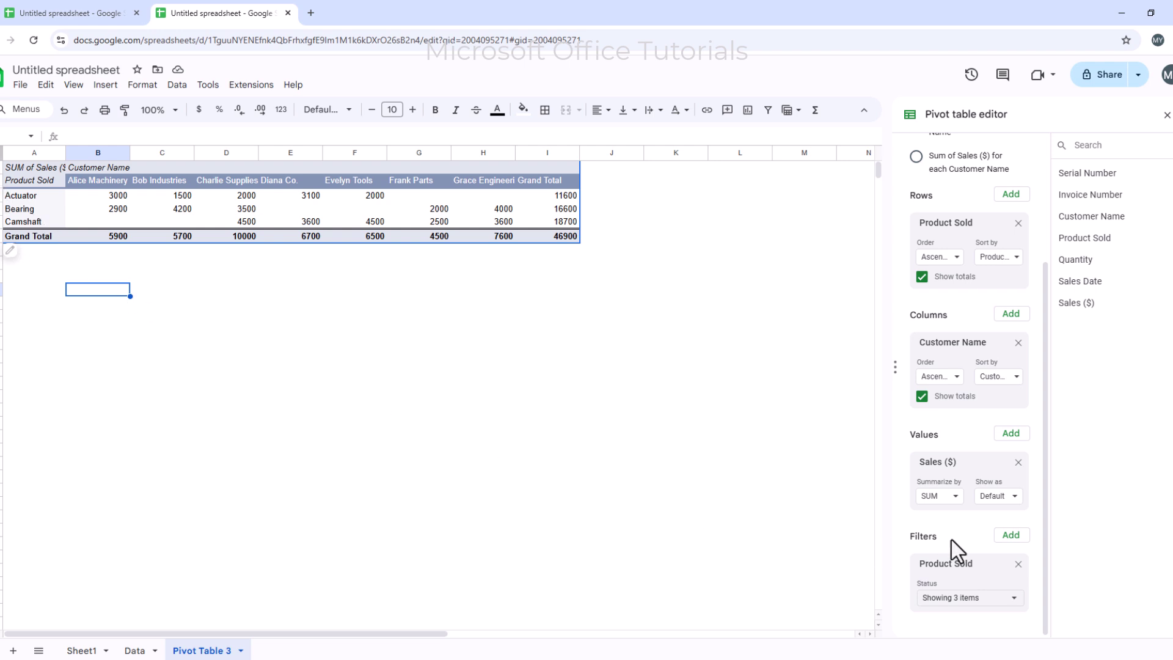
Remove the Product Sold filter and rows, then make Sales Date the pivot rows
{"action": "left_click", "coordinate": [1018, 565]}
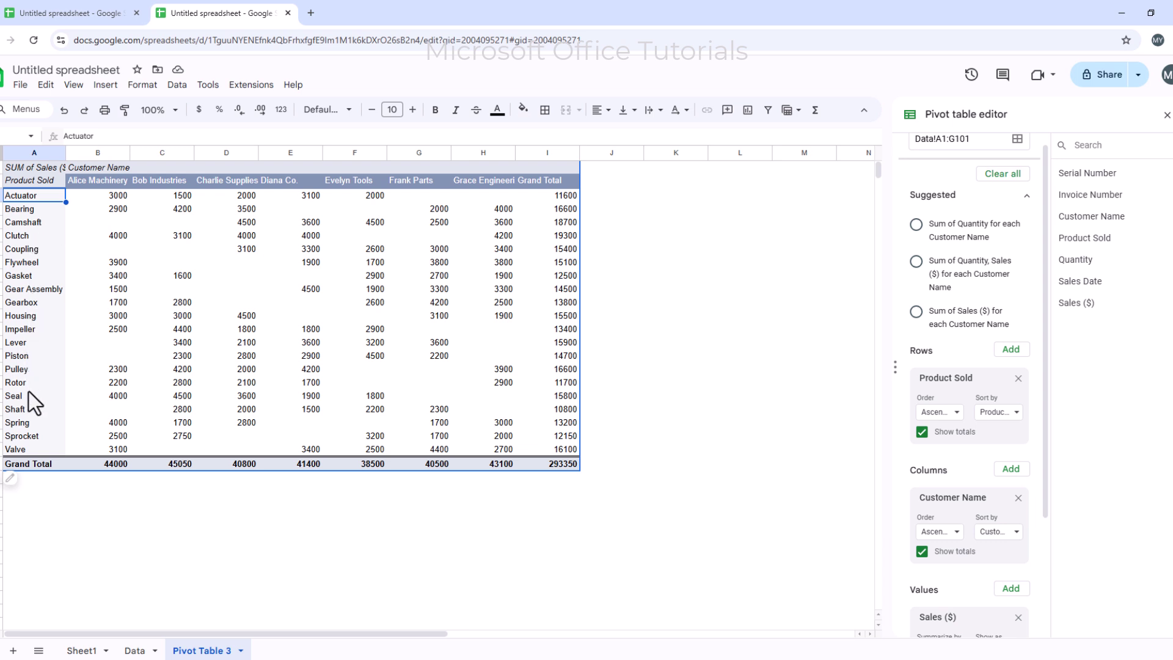
{"action": "left_click", "coordinate": [1017, 377]}
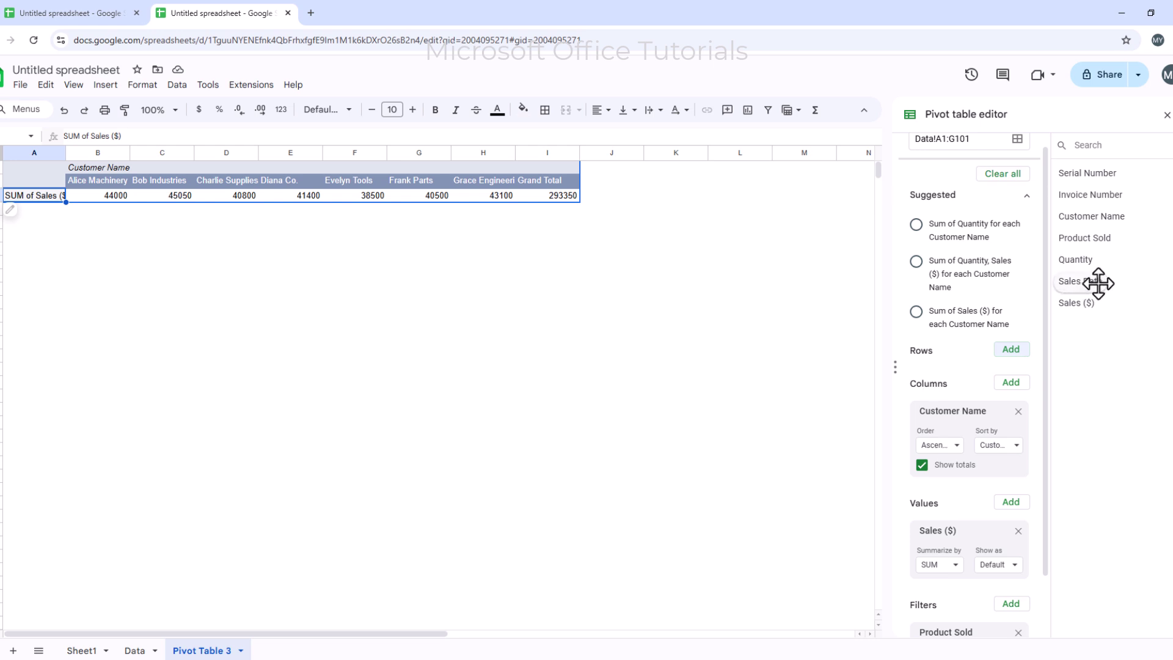
{"action": "left_click_drag", "start_coordinate": [1092, 281], "coordinate": [935, 378]}
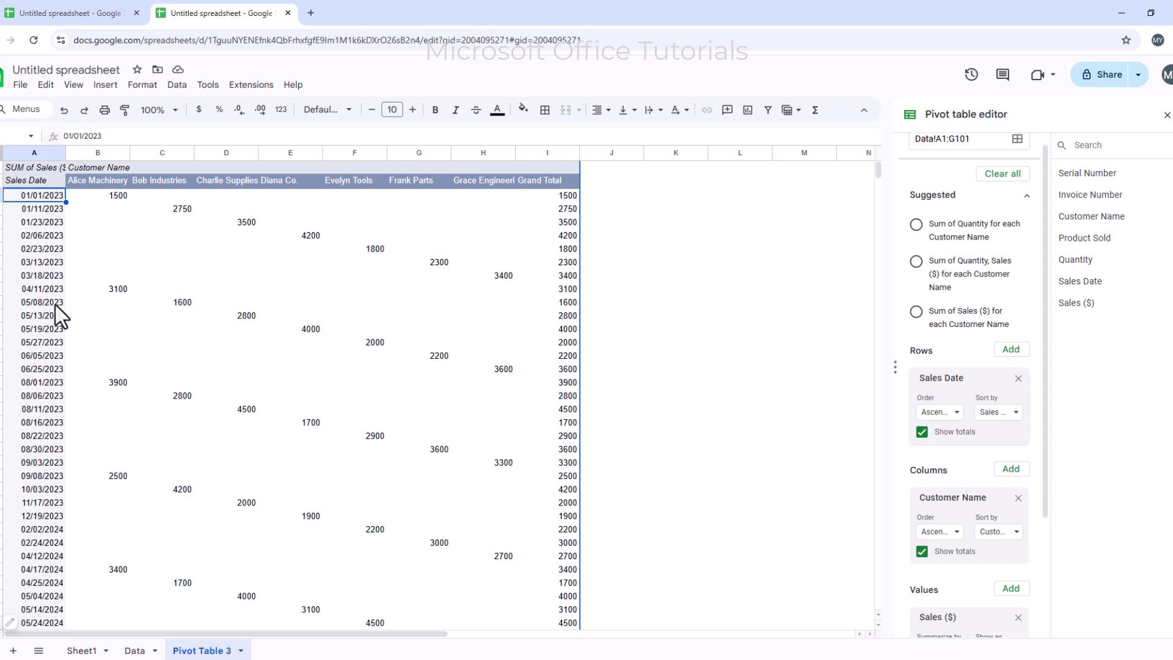
Group the pivot's Sales Date rows by Year, giving 2023, 2024 and 2025 totals
{"action": "right_click", "coordinate": [34, 228]}
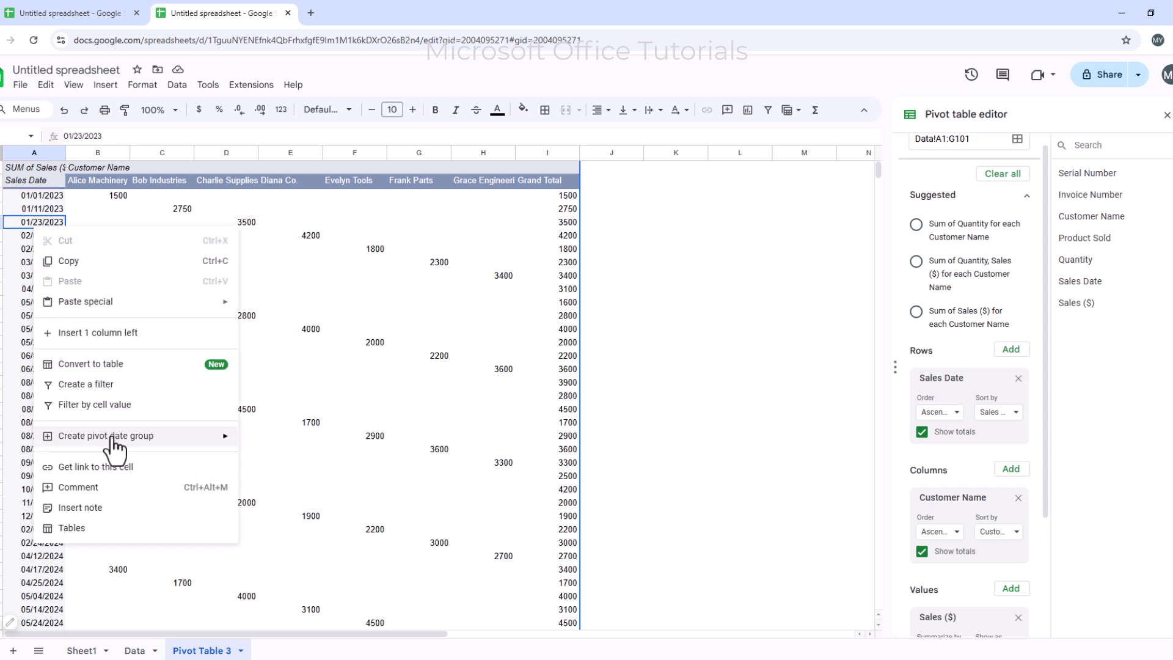
{"action": "mouse_move", "coordinate": [130, 439]}
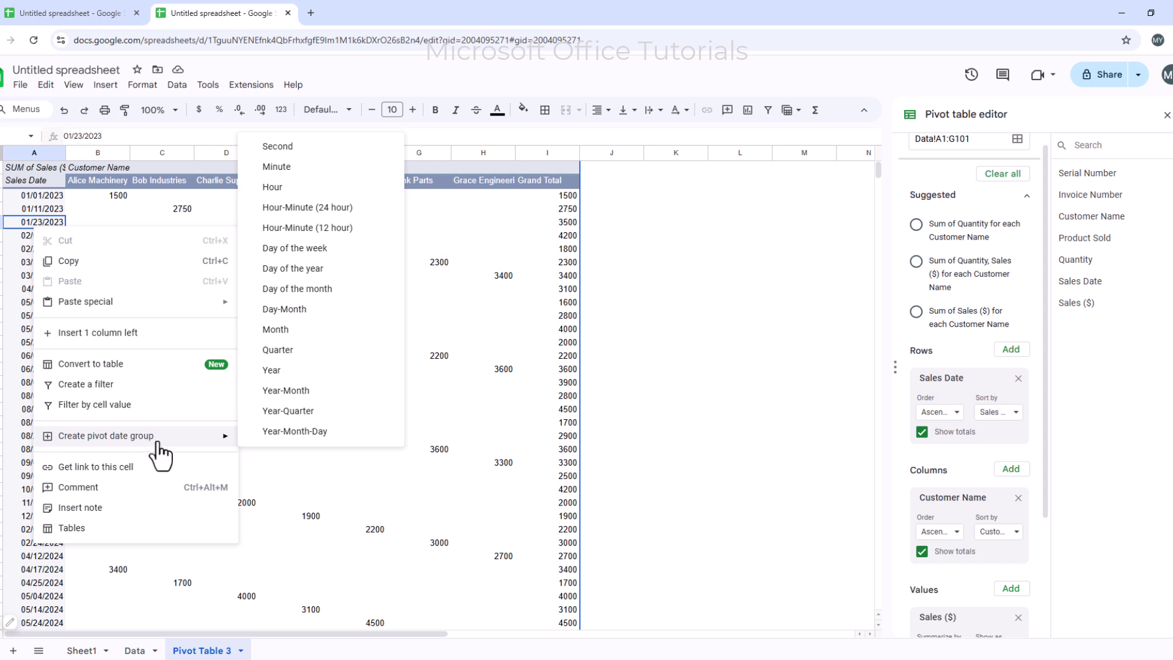
{"action": "left_click", "coordinate": [313, 374]}
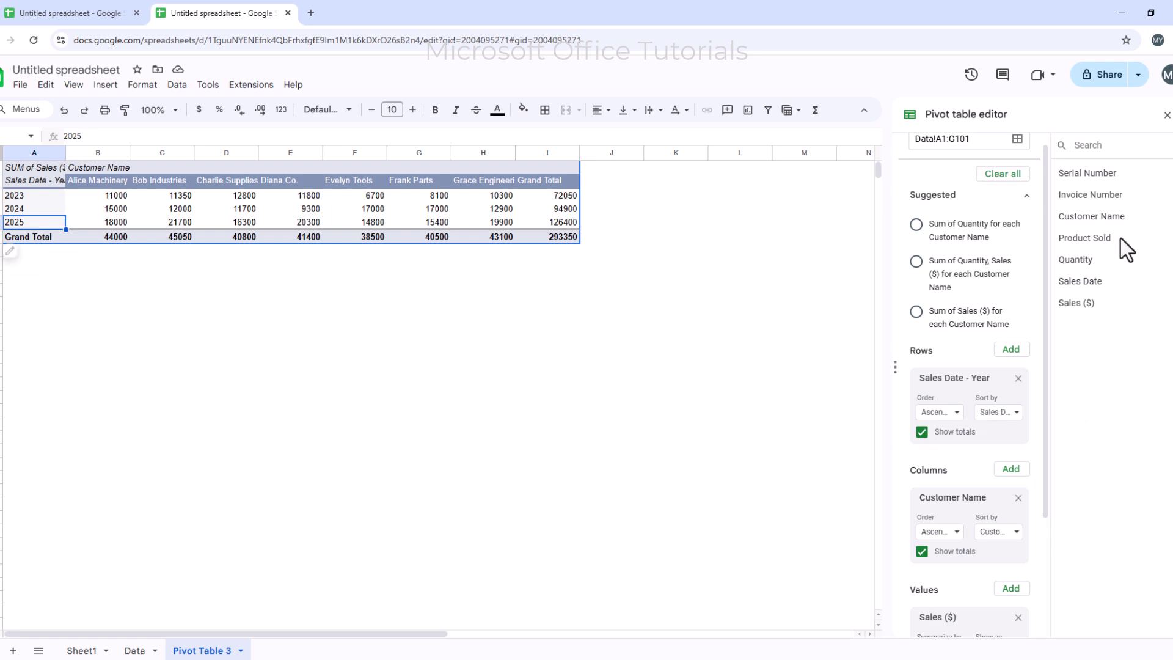
Add Product Sold as a row field under Sales Date - Year and review the 2025 group
{"action": "left_click_drag", "start_coordinate": [1082, 238], "coordinate": [921, 461]}
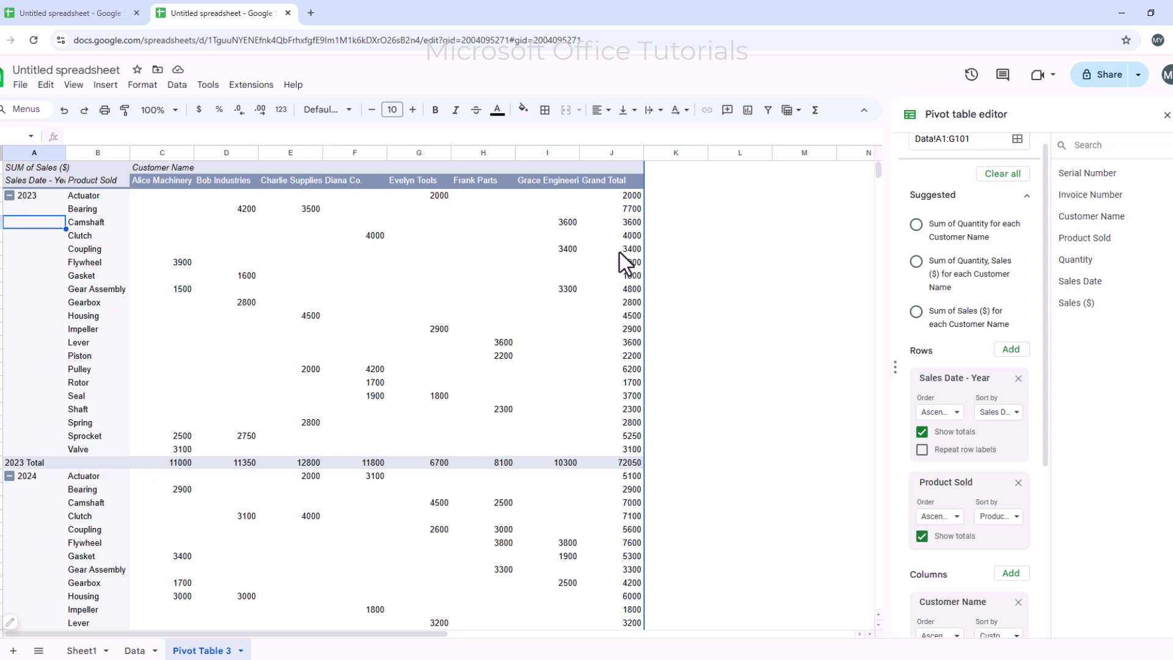
{"action": "scroll", "coordinate": [171, 474], "scroll_direction": "down", "scroll_amount": 11}
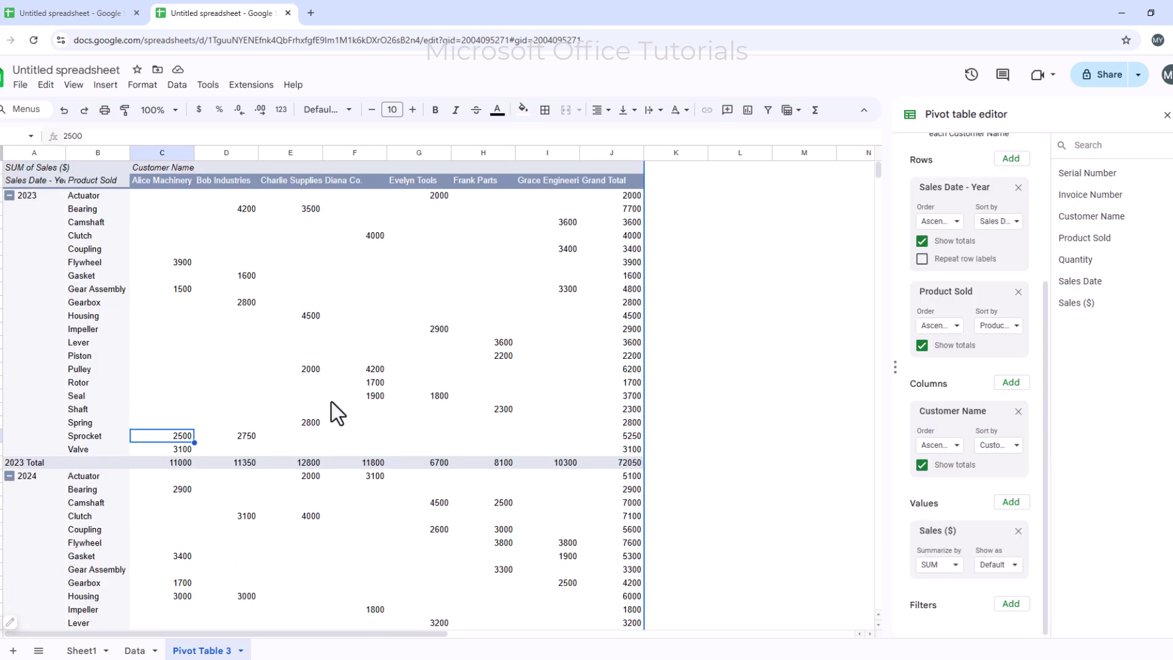
{"action": "scroll", "coordinate": [287, 438], "scroll_direction": "down", "scroll_amount": 10}
{"action": "scroll", "coordinate": [82, 431], "scroll_direction": "down", "scroll_amount": 10}
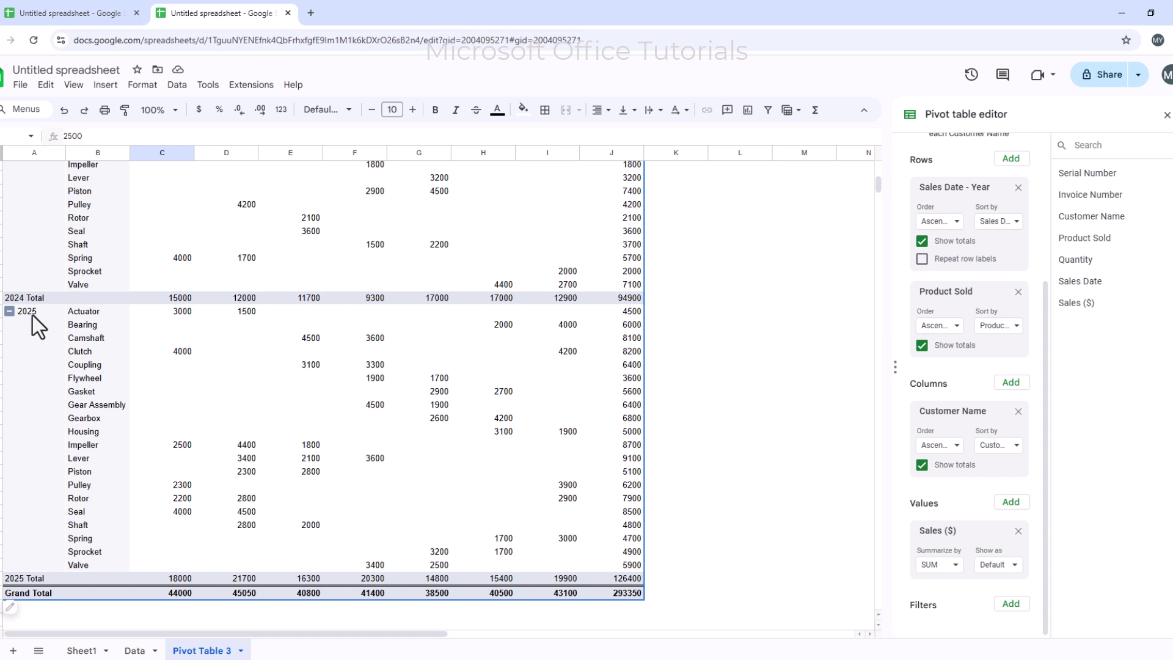
{"action": "left_click", "coordinate": [33, 312]}
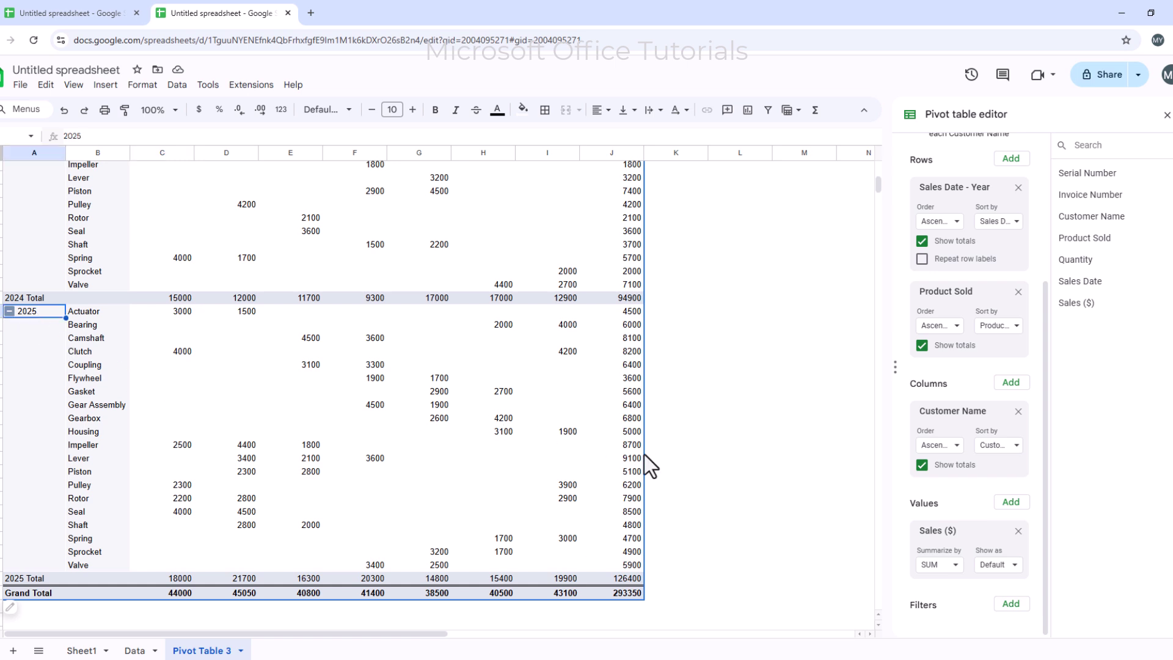
Add a Sales Date filter to the pivot showing only the 2025 dates
{"action": "left_click", "coordinate": [1012, 605]}
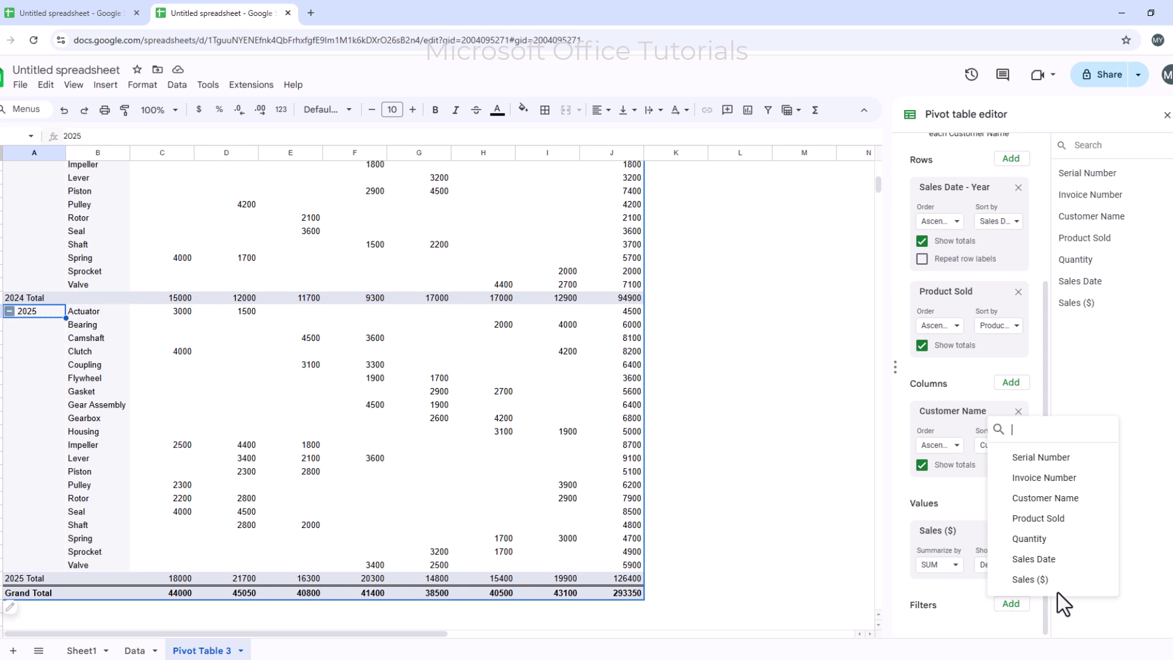
{"action": "left_click", "coordinate": [1048, 562]}
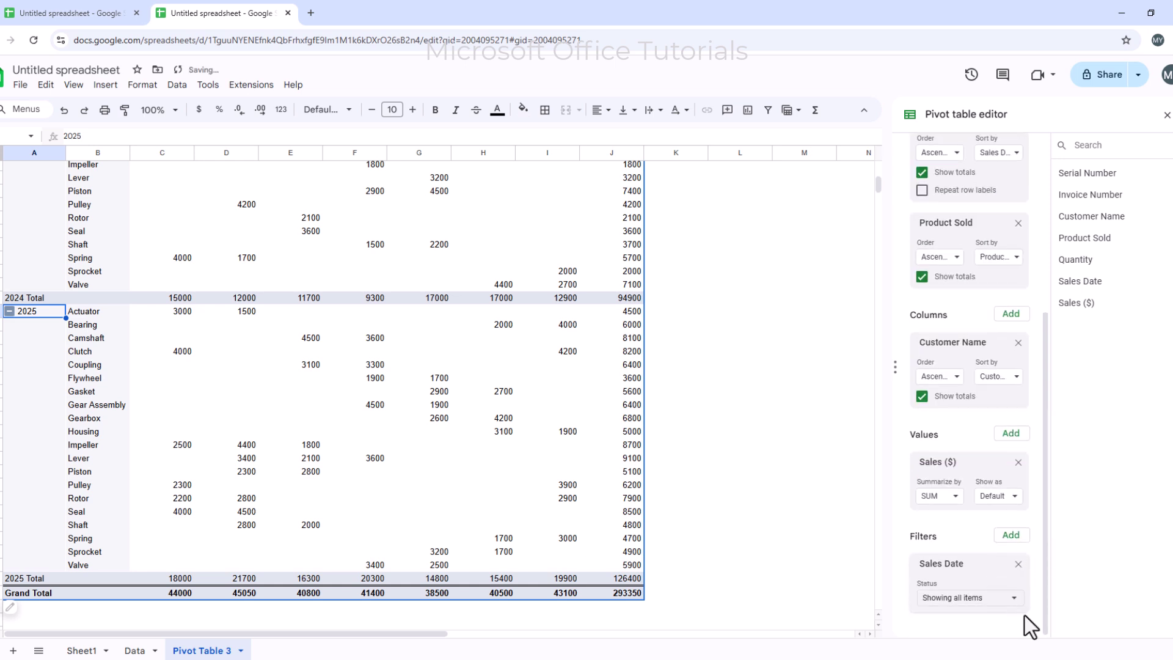
{"action": "left_click", "coordinate": [1014, 604]}
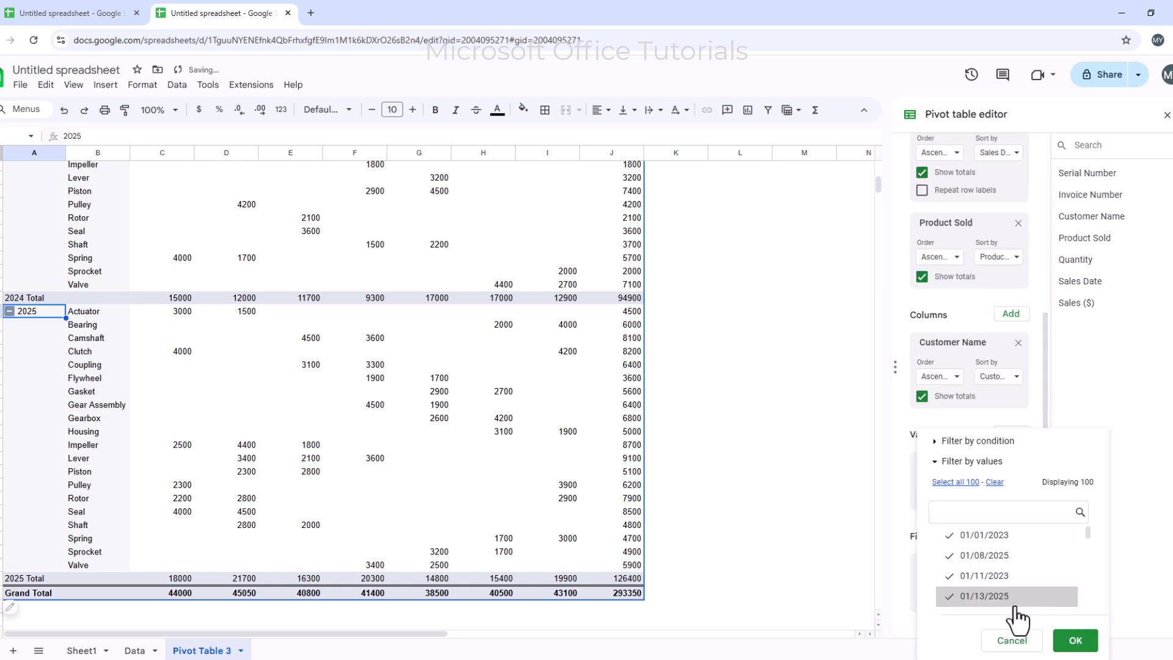
{"action": "left_click", "coordinate": [993, 482]}
{"action": "left_click", "coordinate": [965, 511]}
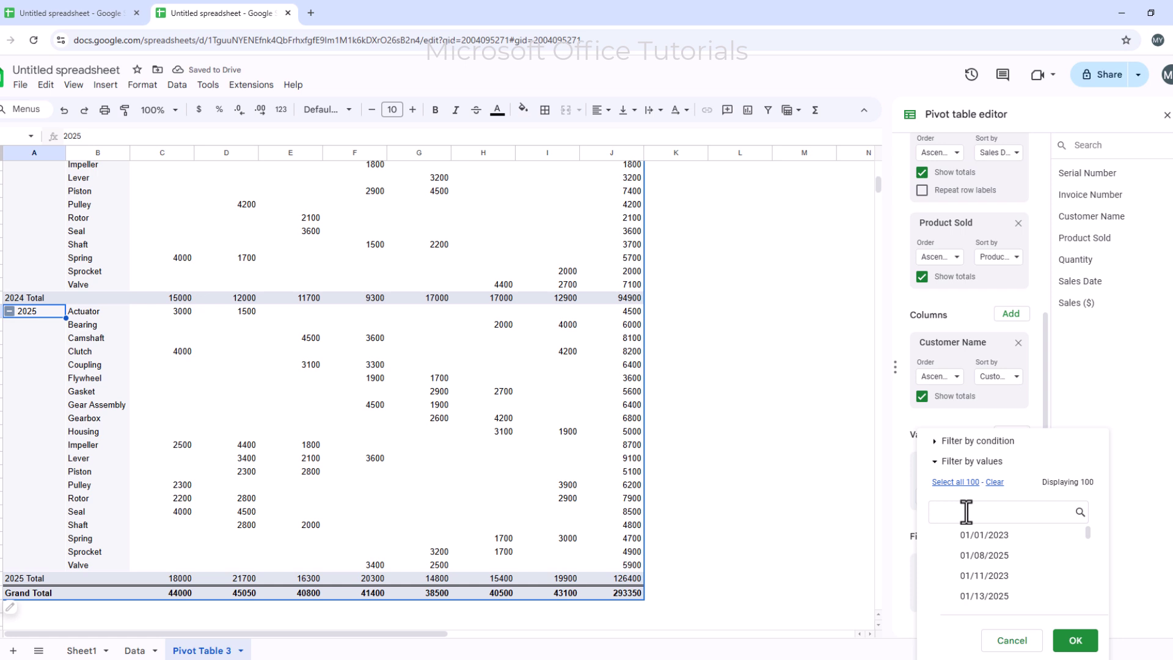
{"action": "type", "text": "2025"}
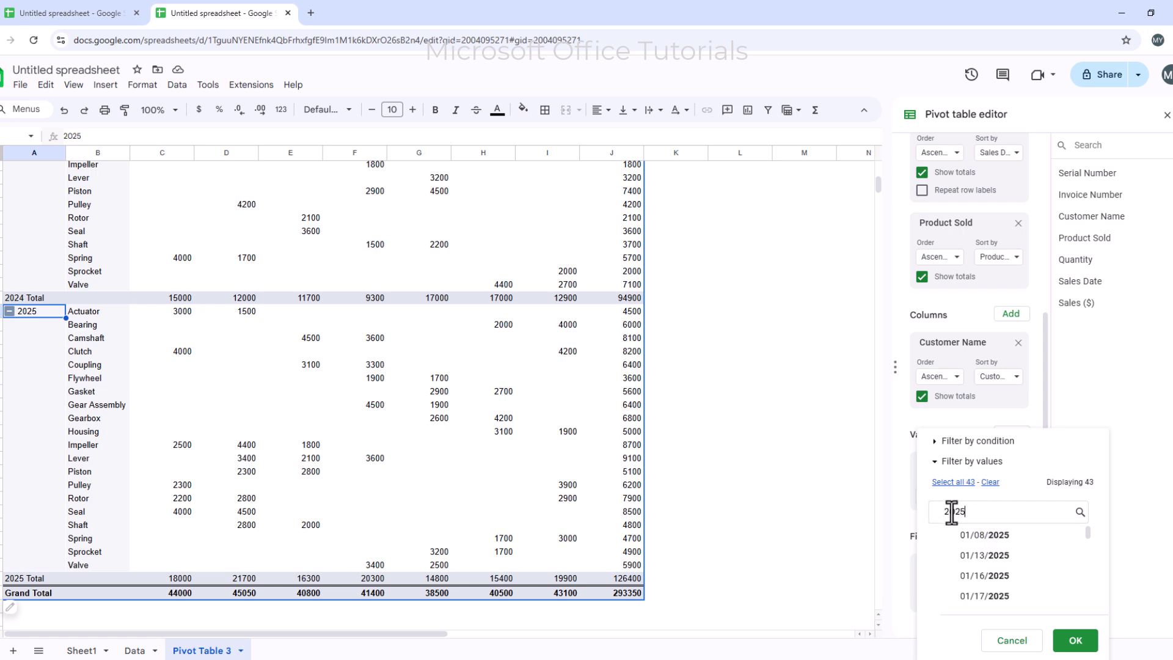
{"action": "scroll", "coordinate": [1017, 574], "scroll_direction": "down", "scroll_amount": 3}
{"action": "scroll", "coordinate": [1017, 571], "scroll_direction": "up", "scroll_amount": 4}
{"action": "left_click", "coordinate": [952, 483]}
{"action": "left_click", "coordinate": [1066, 634]}
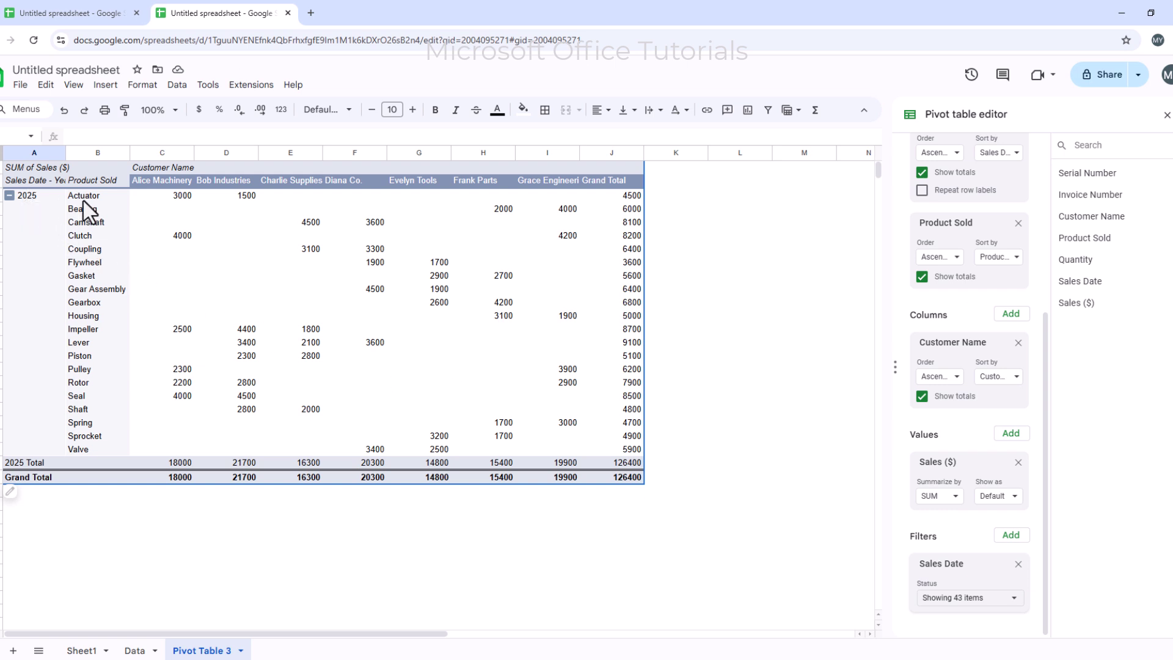
Inspect the filtered products Actuator to Valve and Bearing's grand total of 6000
{"action": "left_click_drag", "start_coordinate": [97, 194], "coordinate": [94, 448]}
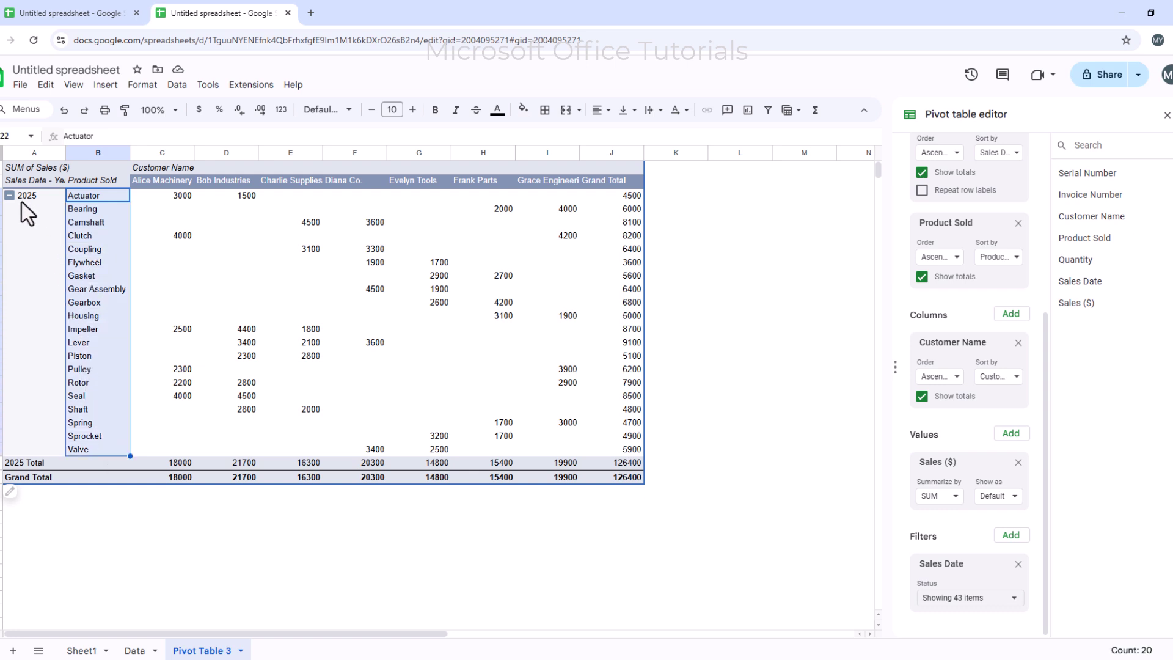
{"action": "left_click", "coordinate": [637, 210]}
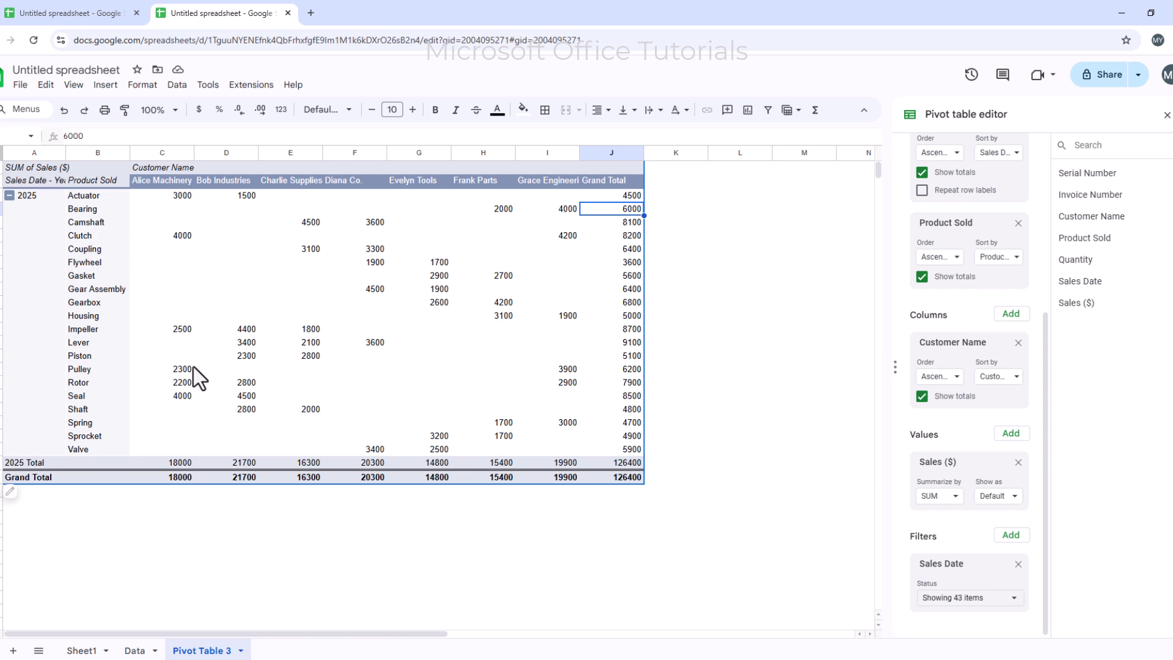
{"action": "left_click", "coordinate": [357, 505]}
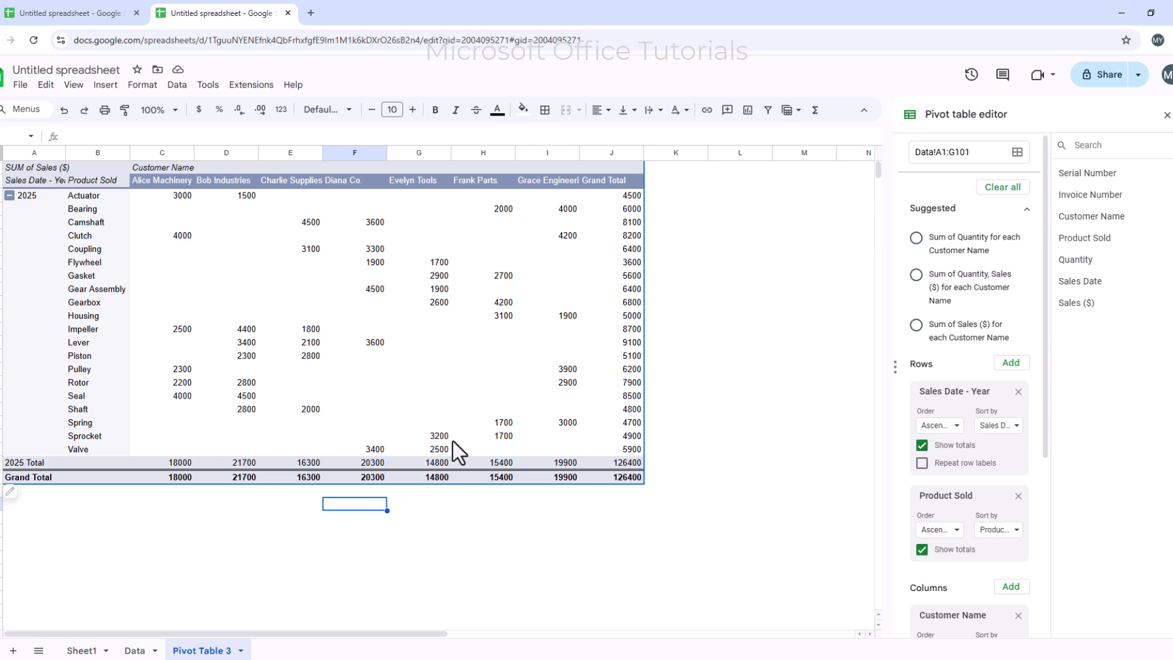
{"action": "left_click", "coordinate": [135, 650]}
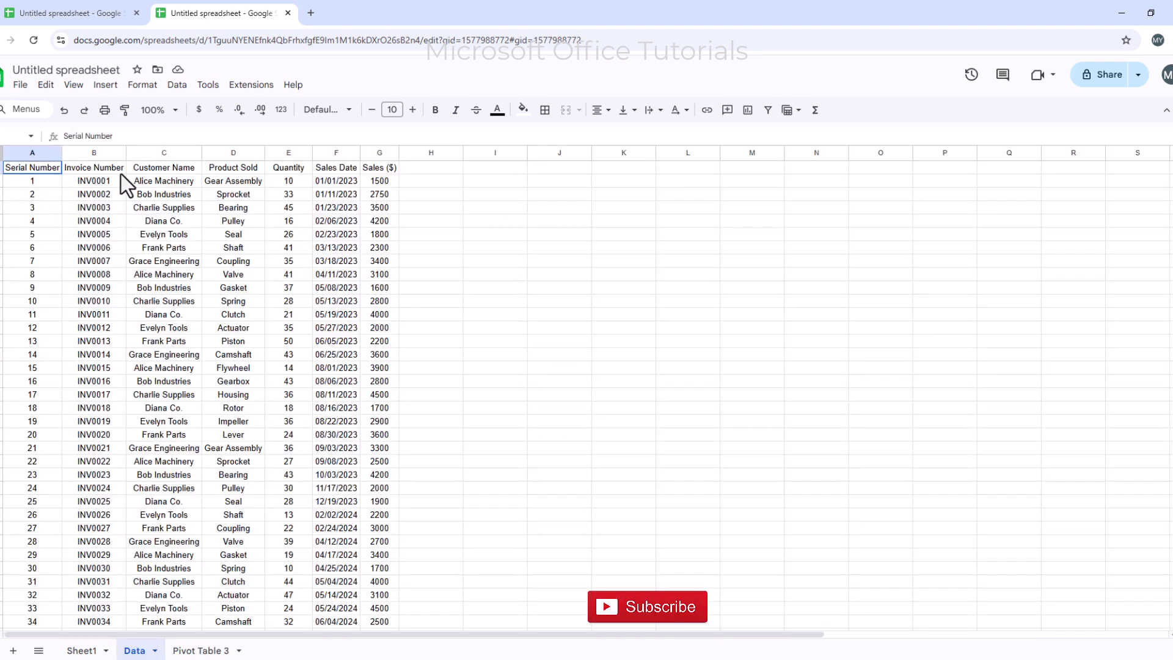
{"action": "left_click_drag", "start_coordinate": [33, 167], "coordinate": [324, 561]}
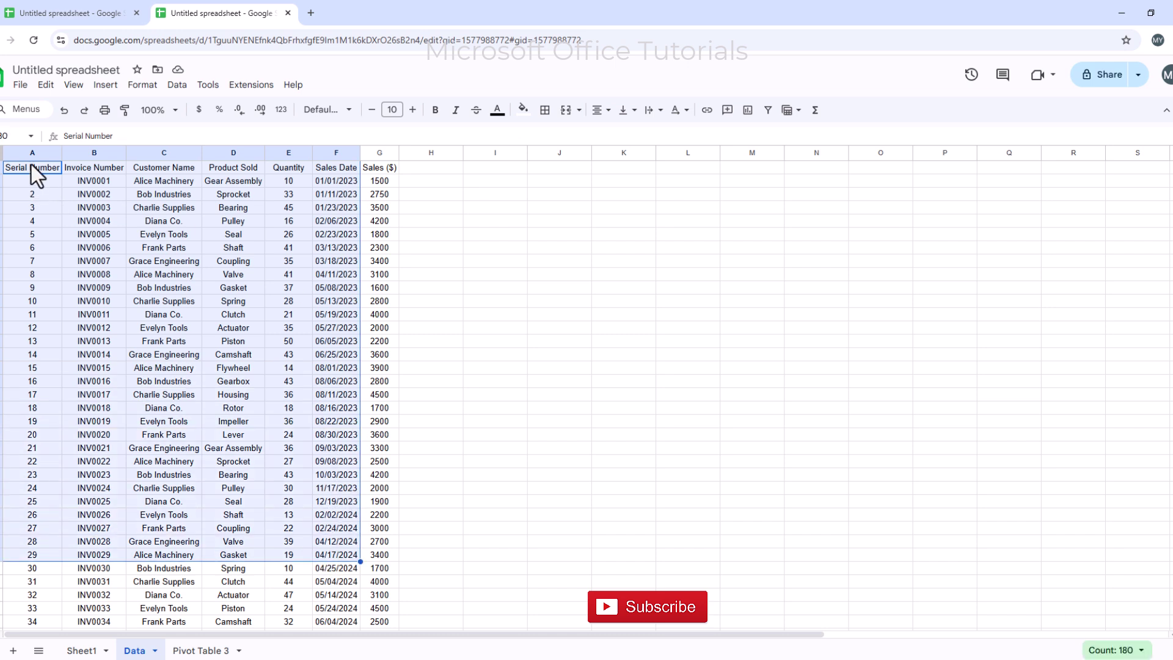
{"action": "left_click_drag", "start_coordinate": [31, 164], "coordinate": [375, 613]}
{"action": "left_click", "coordinate": [422, 153]}
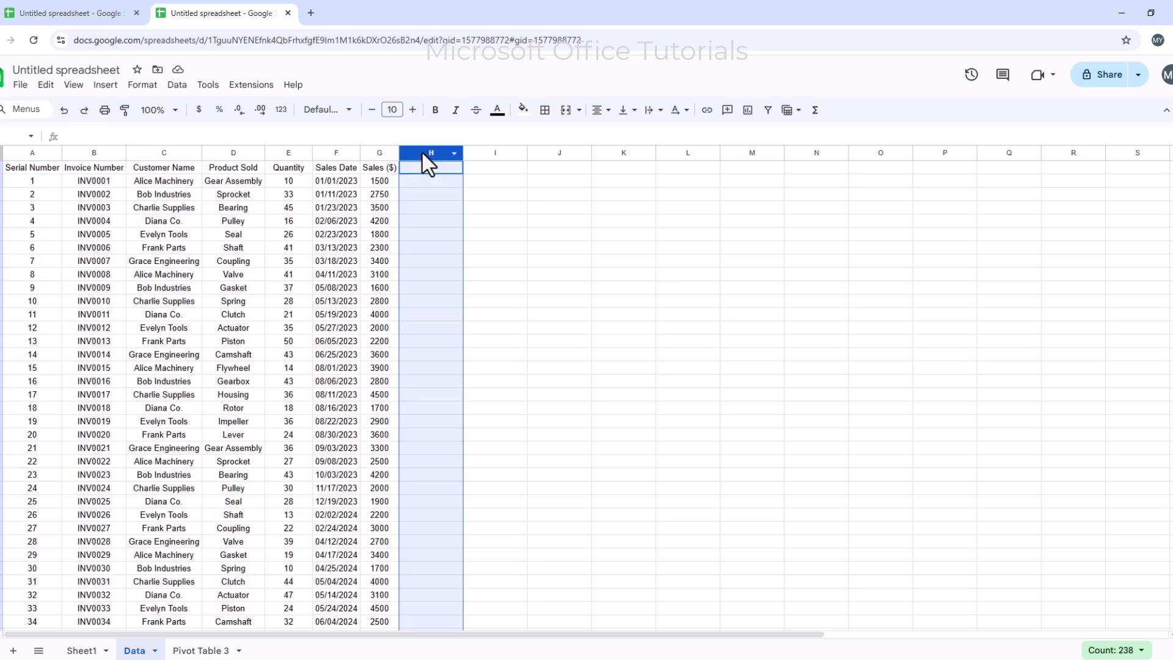
{"action": "left_click", "coordinate": [425, 194]}
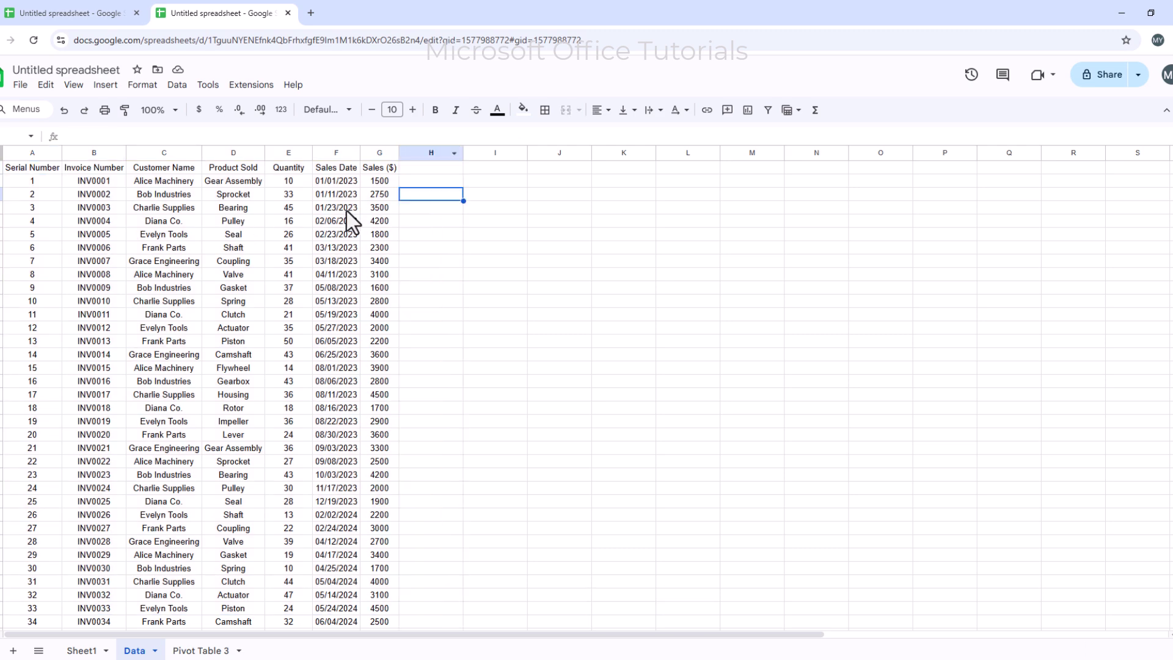
{"action": "left_click", "coordinate": [195, 651]}
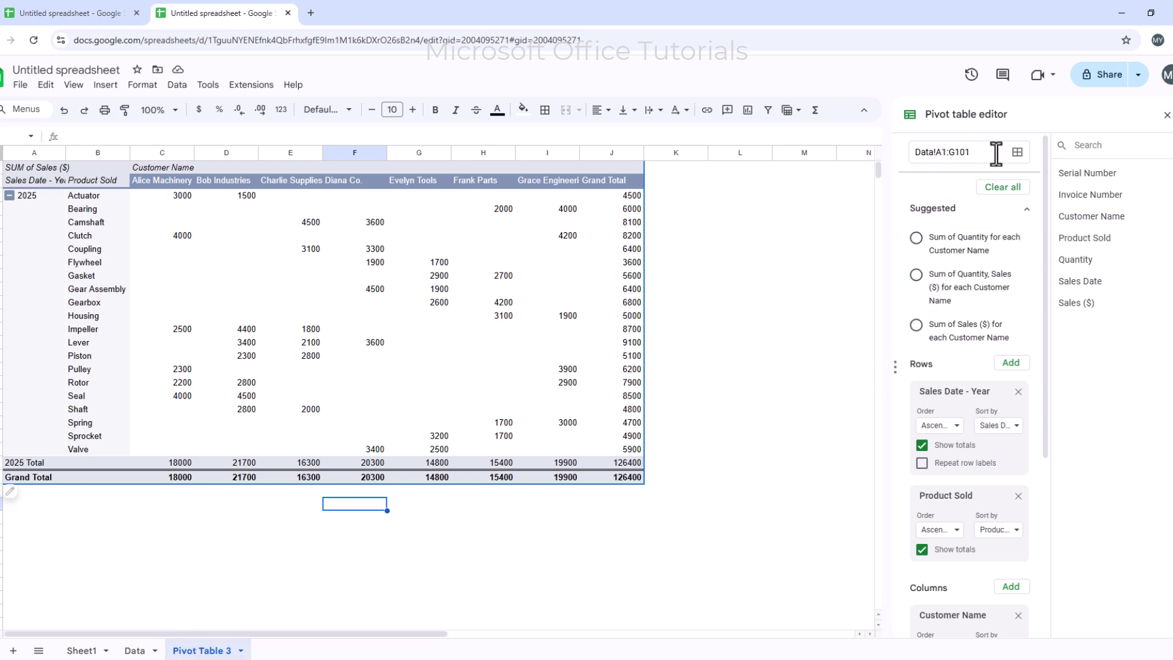
Keep the Data!A1:G101 source range and clear all fields from the pivot
{"action": "left_click", "coordinate": [1017, 152]}
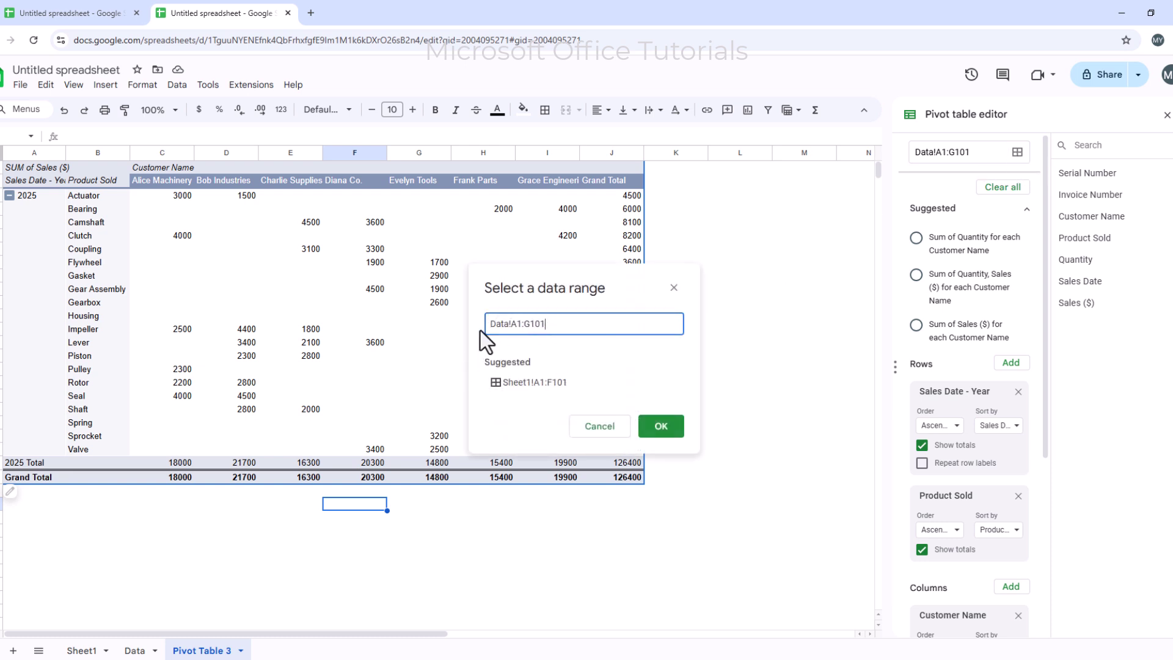
{"action": "key", "text": "Return"}
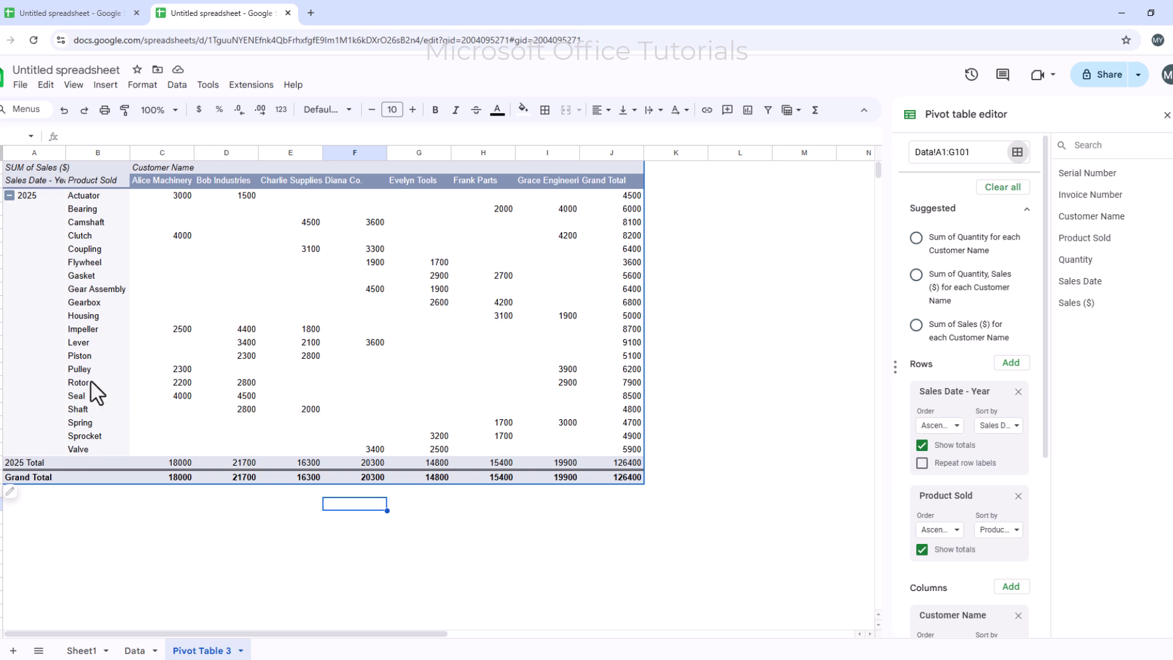
{"action": "left_click", "coordinate": [1001, 194]}
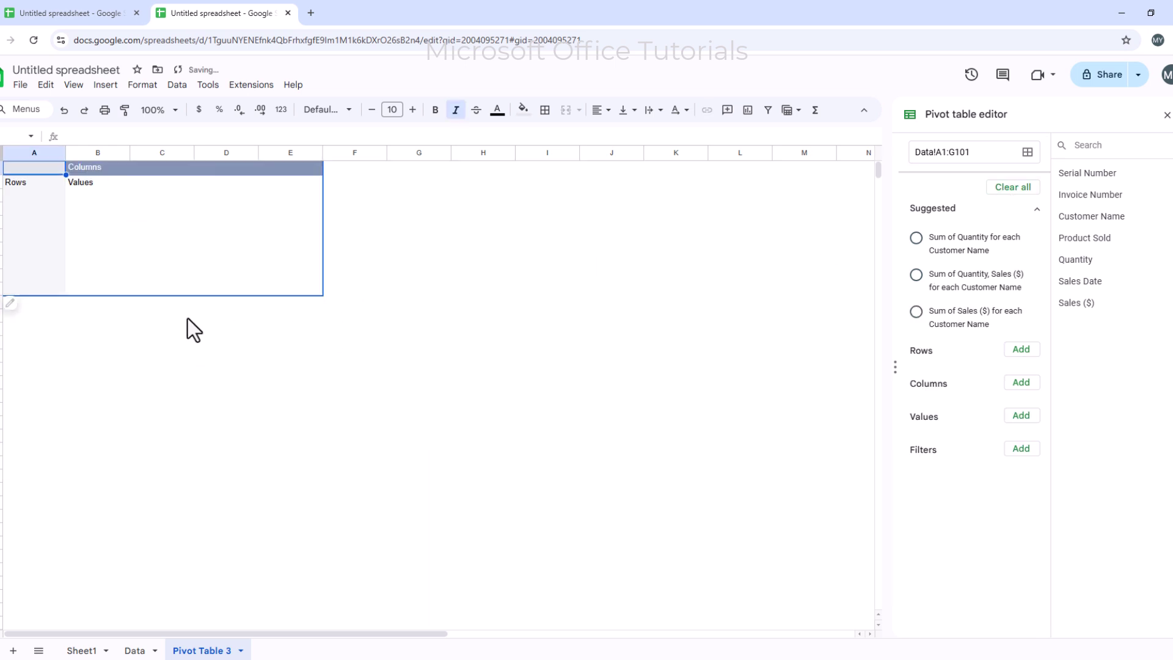